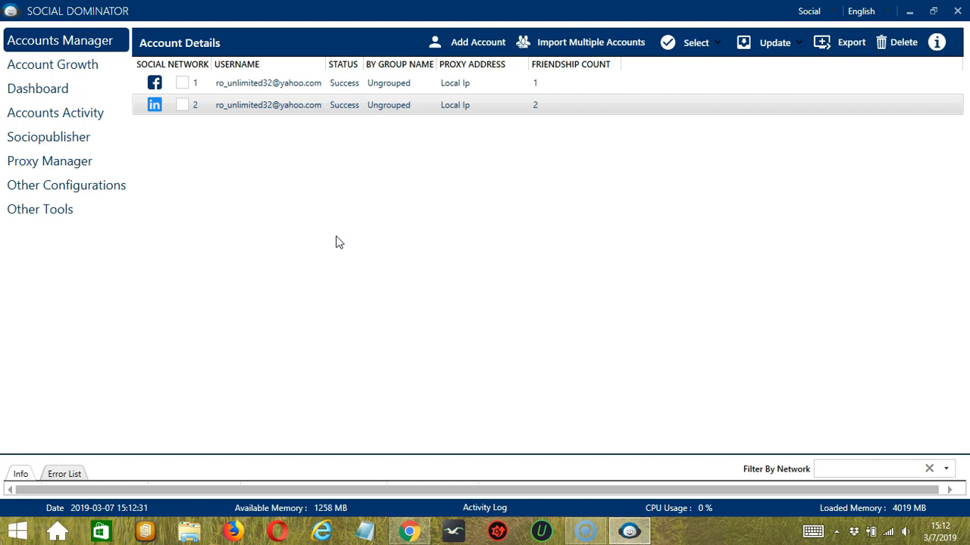
Open the LinkedIn account's activity tools and switch to the Salesnavigator Userscraper configuration.
{"action": "left_click", "coordinate": [229, 229]}
{"action": "left_click", "coordinate": [225, 112]}
{"action": "right_click", "coordinate": [224, 112]}
{"action": "left_click", "coordinate": [160, 185]}
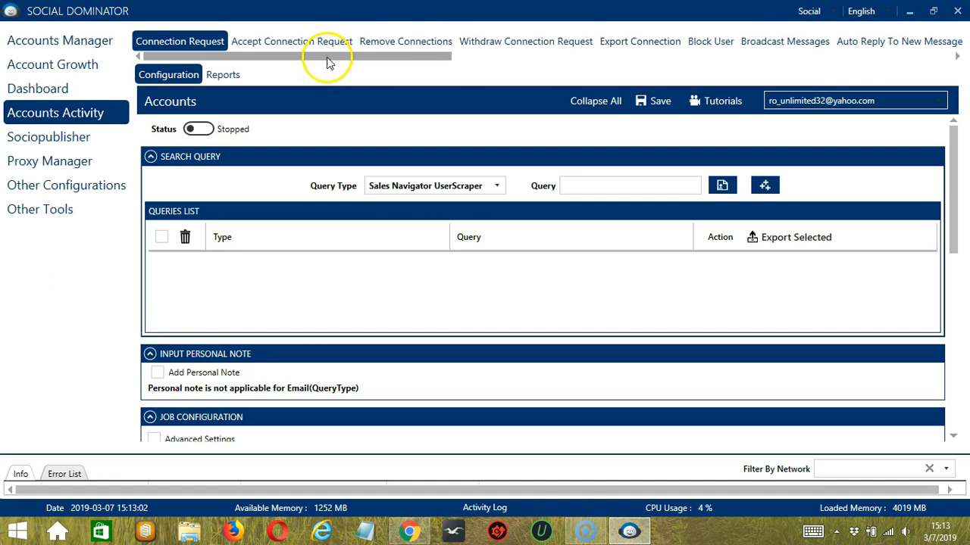
{"action": "left_click", "coordinate": [408, 43]}
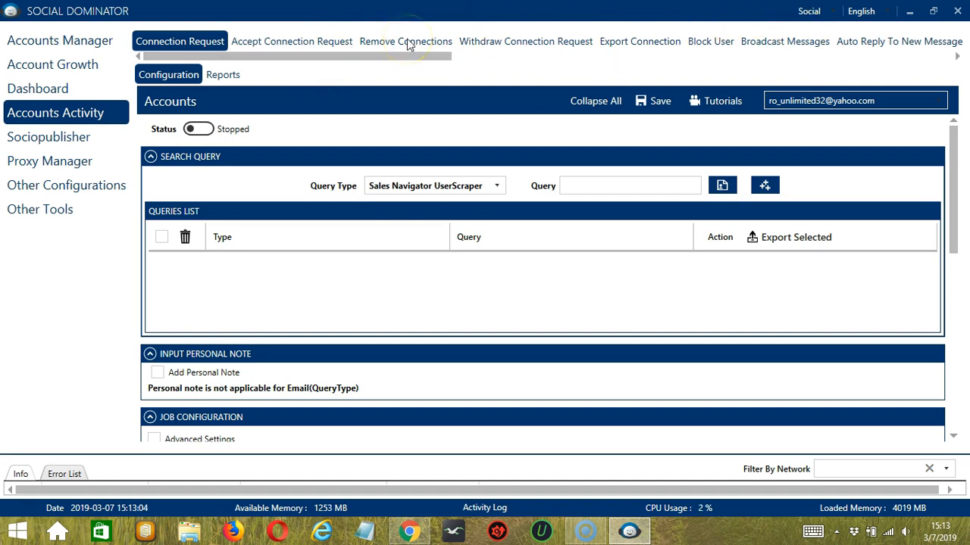
{"action": "left_click_drag", "start_coordinate": [439, 59], "coordinate": [837, 51]}
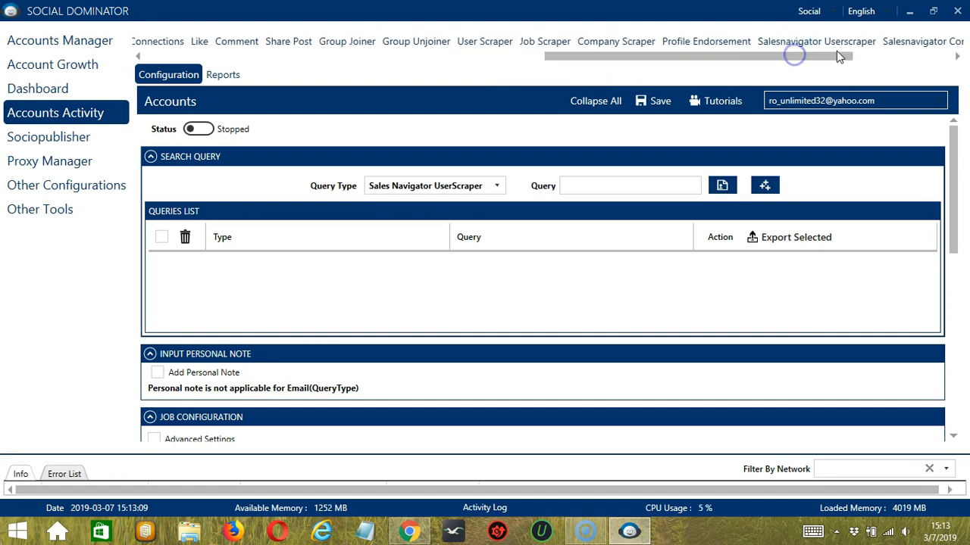
{"action": "left_click", "coordinate": [818, 46]}
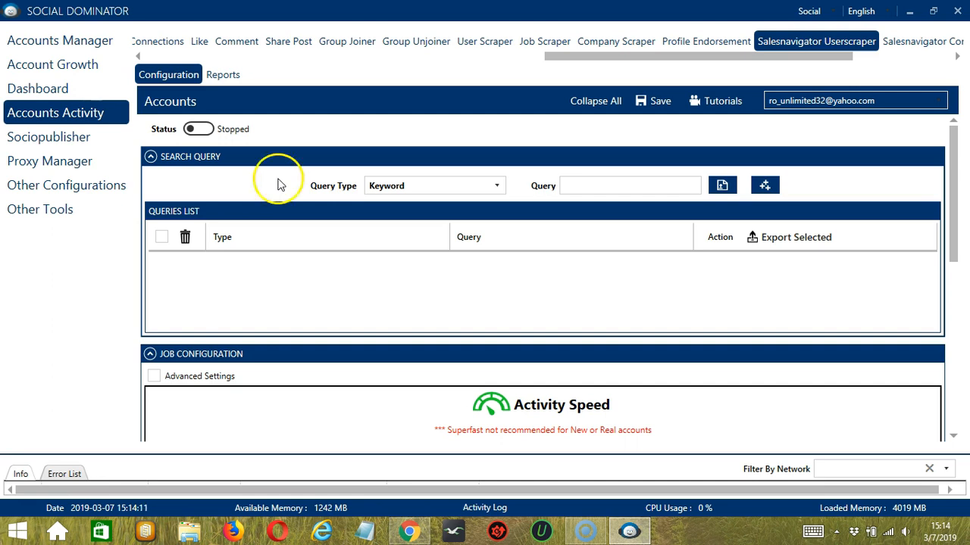
{"action": "left_click", "coordinate": [339, 189]}
{"action": "left_click", "coordinate": [415, 129]}
{"action": "left_click", "coordinate": [496, 185]}
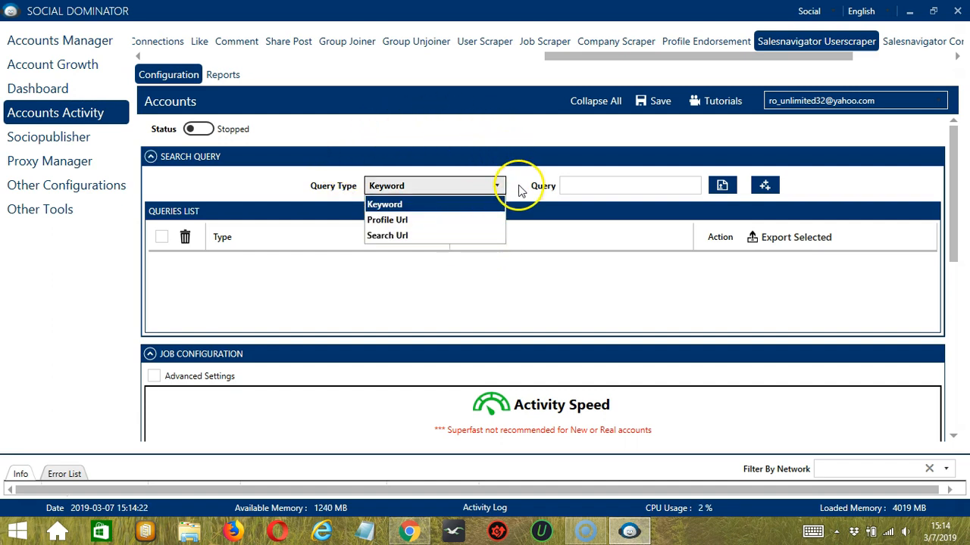
{"action": "left_click", "coordinate": [521, 185]}
{"action": "left_click", "coordinate": [569, 186]}
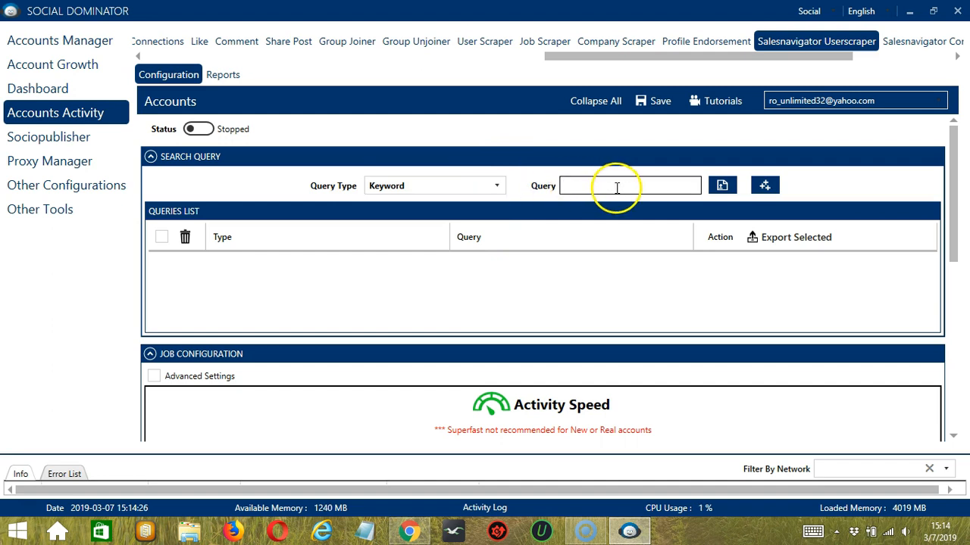
{"action": "left_click", "coordinate": [725, 187]}
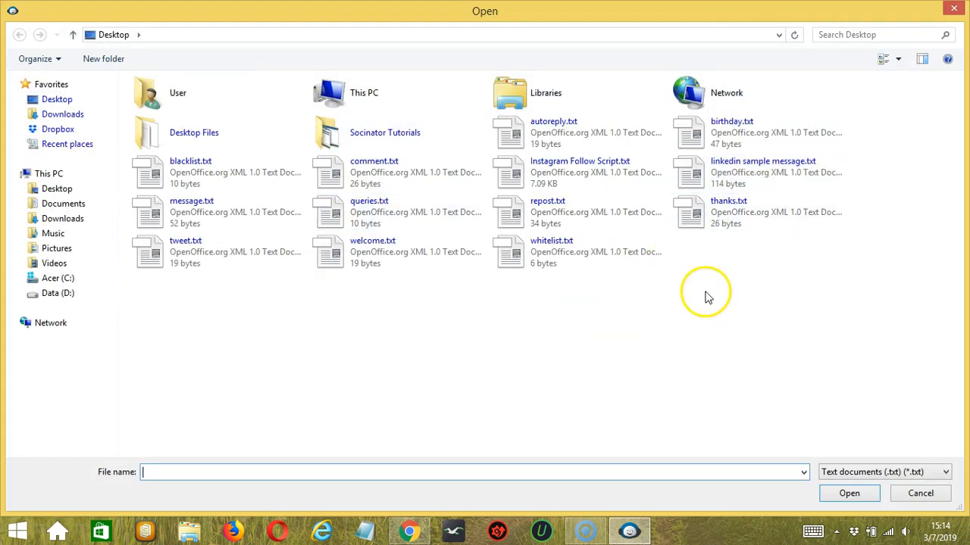
{"action": "left_click", "coordinate": [904, 494]}
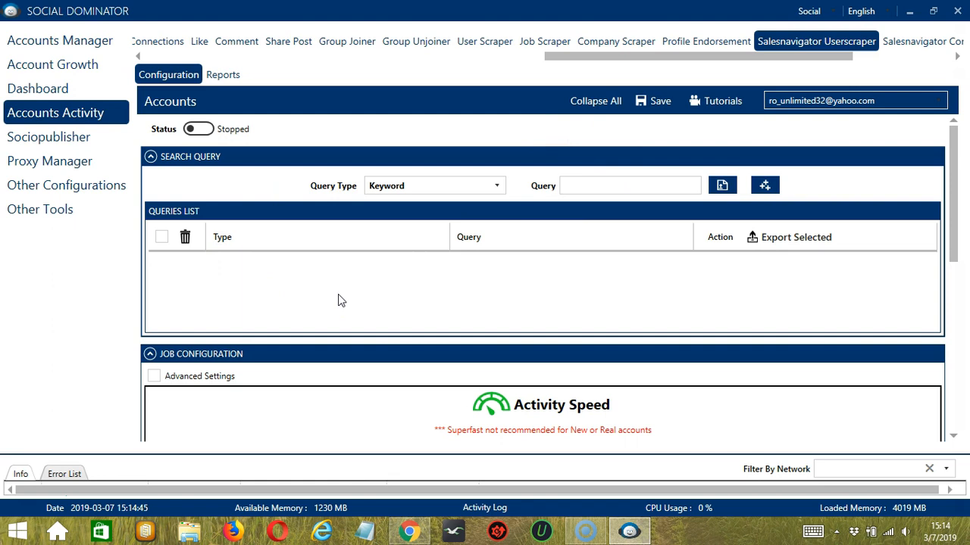
Add a Keyword query for "web developer" to the queries list.
{"action": "left_click", "coordinate": [600, 185]}
{"action": "type", "text": "web developer"}
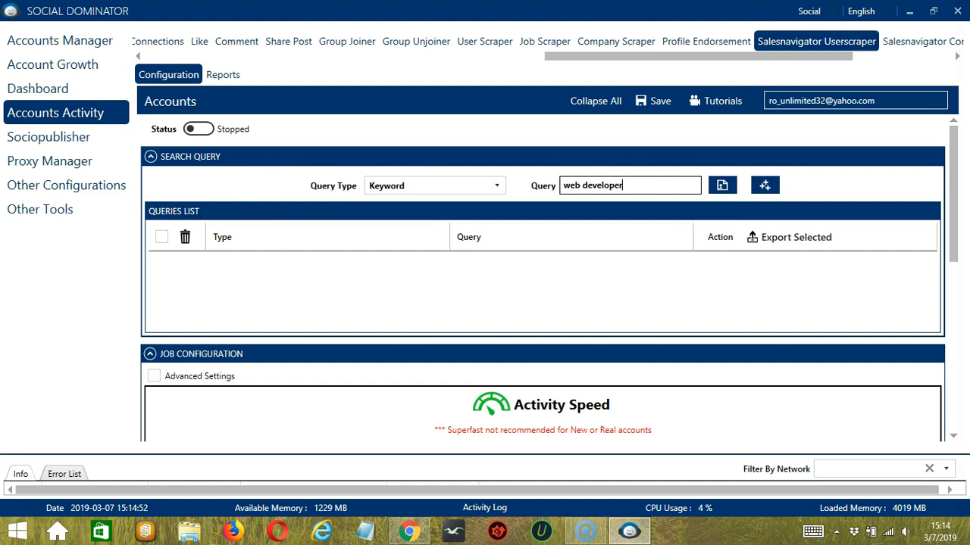
{"action": "left_click", "coordinate": [762, 187]}
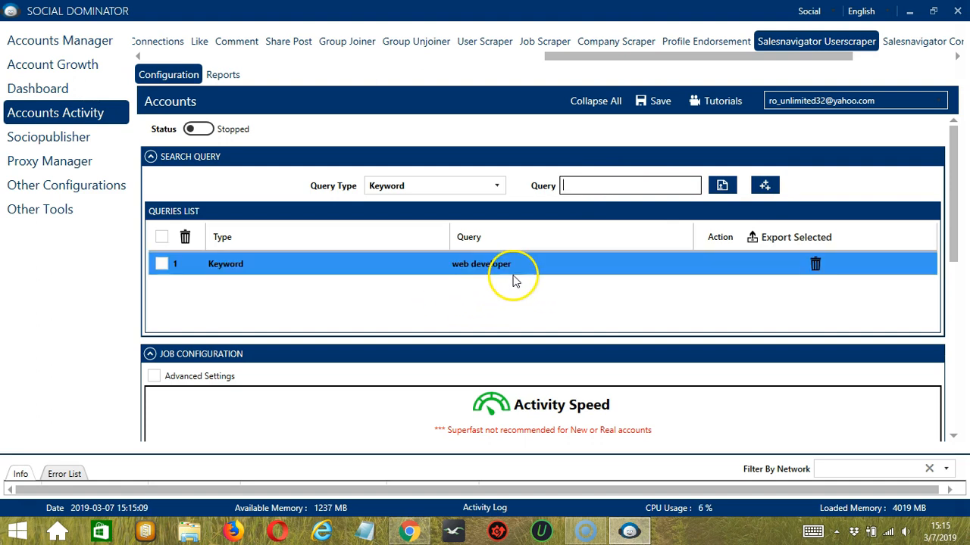
Copy the web address of the LinkedIn profile open in Chrome and add it to the queries list as a Profile Url query.
{"action": "left_click", "coordinate": [497, 186]}
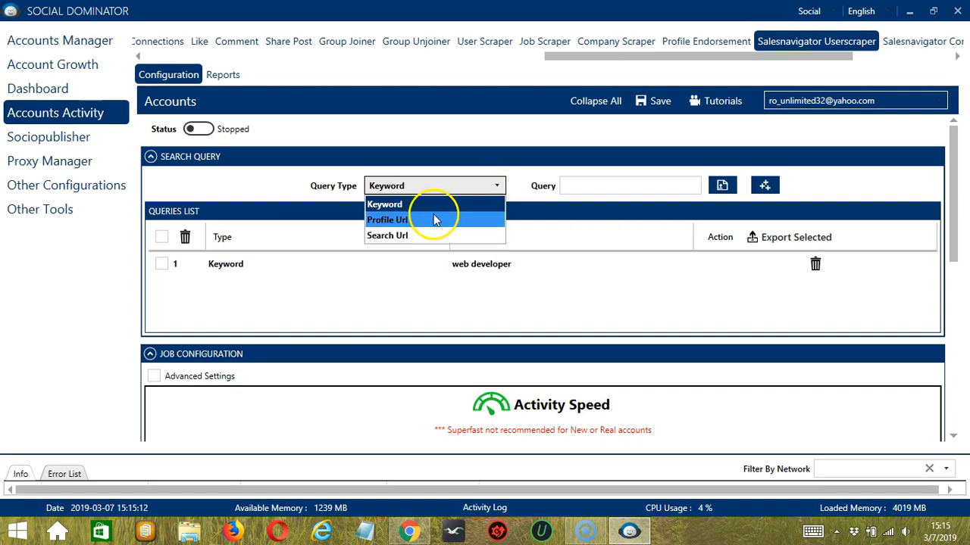
{"action": "left_click", "coordinate": [423, 219]}
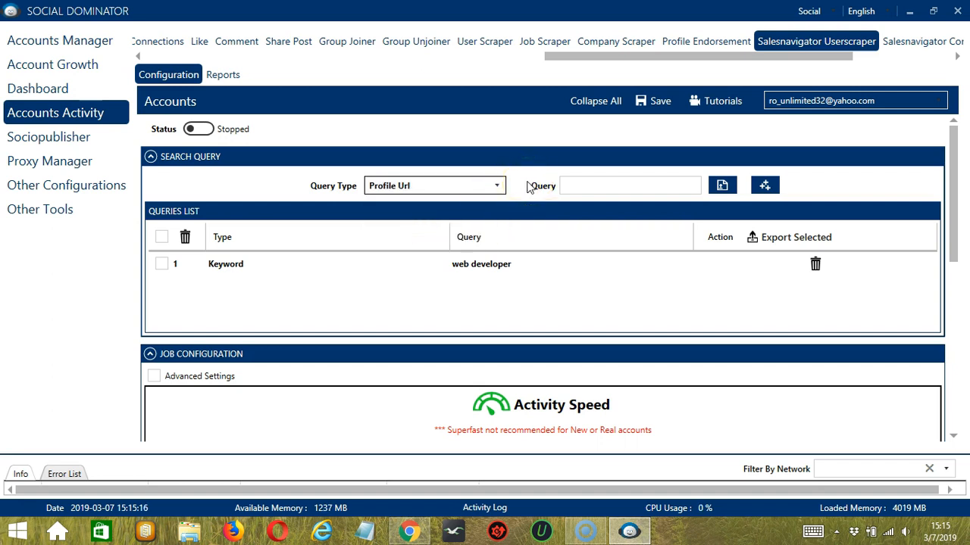
{"action": "left_click", "coordinate": [409, 532]}
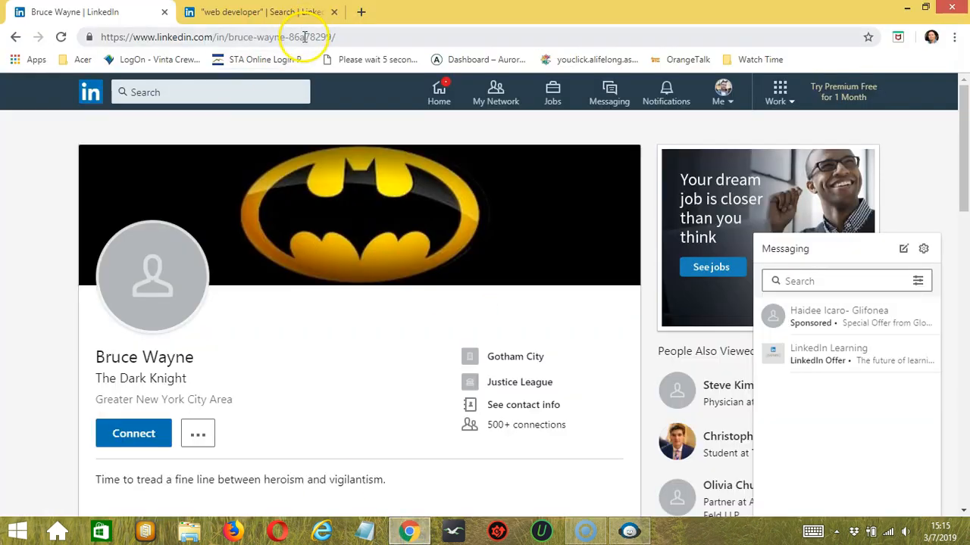
{"action": "left_click", "coordinate": [305, 36]}
{"action": "key", "text": "ctrl+c"}
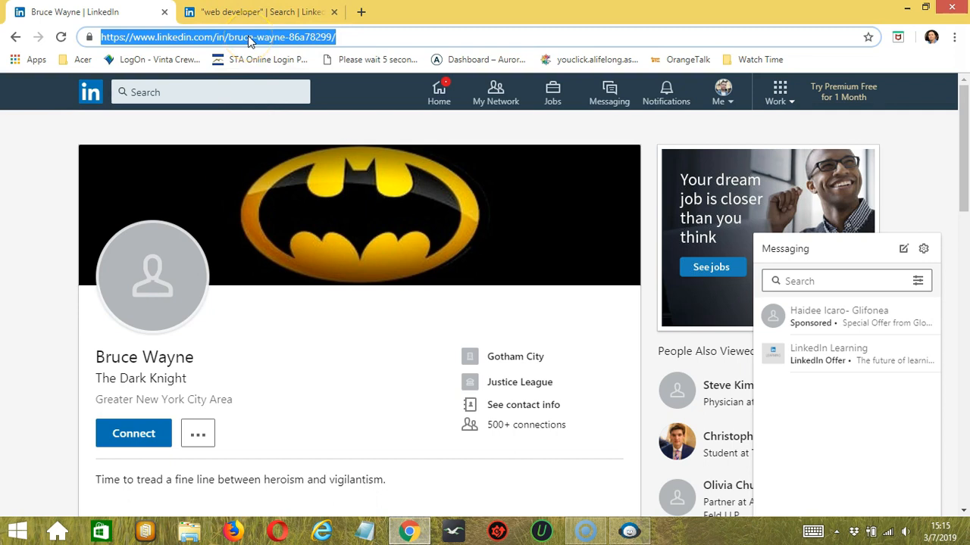
{"action": "key", "text": "alt+Tab"}
{"action": "left_click", "coordinate": [614, 190]}
{"action": "key", "text": "ctrl+v"}
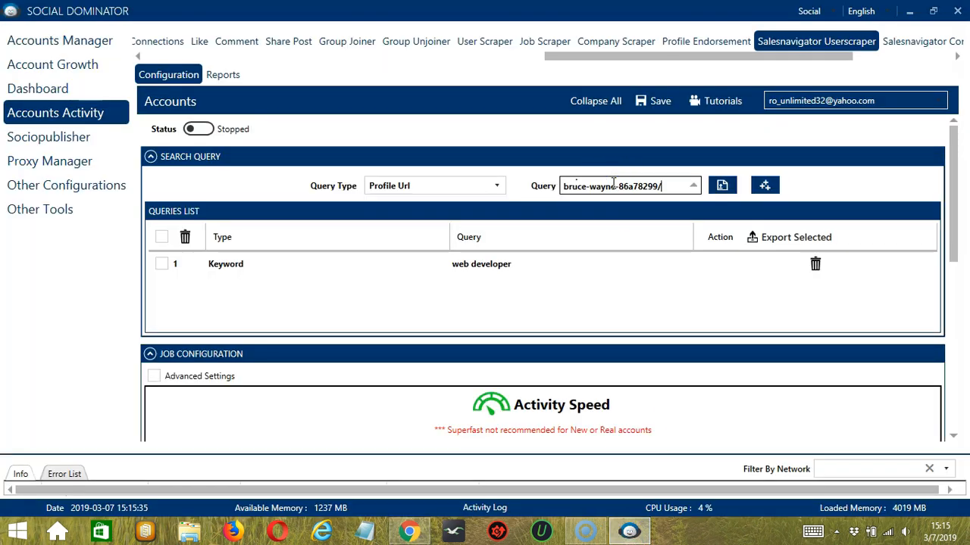
{"action": "left_click", "coordinate": [764, 186]}
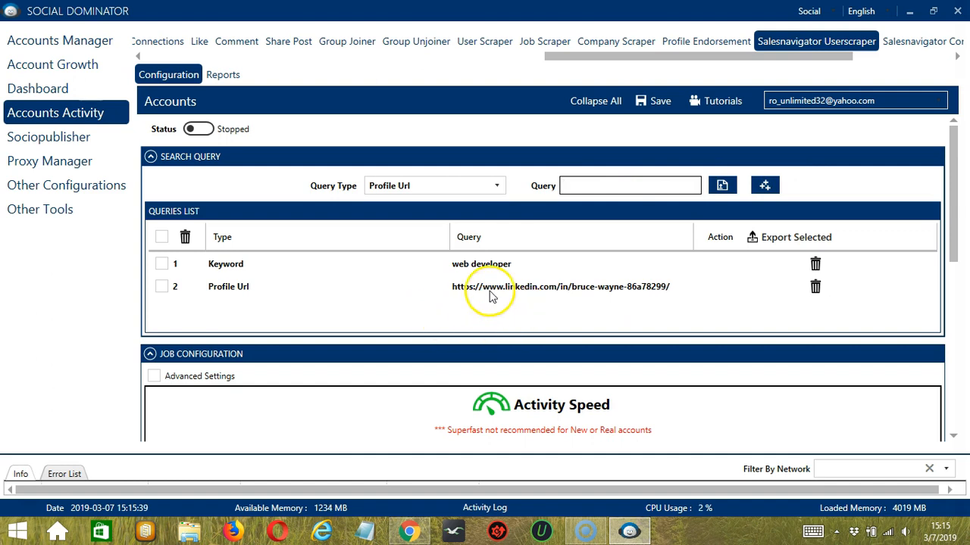
Copy the address of the "web developer" LinkedIn people search from Chrome and add it as a Search Url query.
{"action": "left_click", "coordinate": [497, 185]}
{"action": "left_click", "coordinate": [428, 234]}
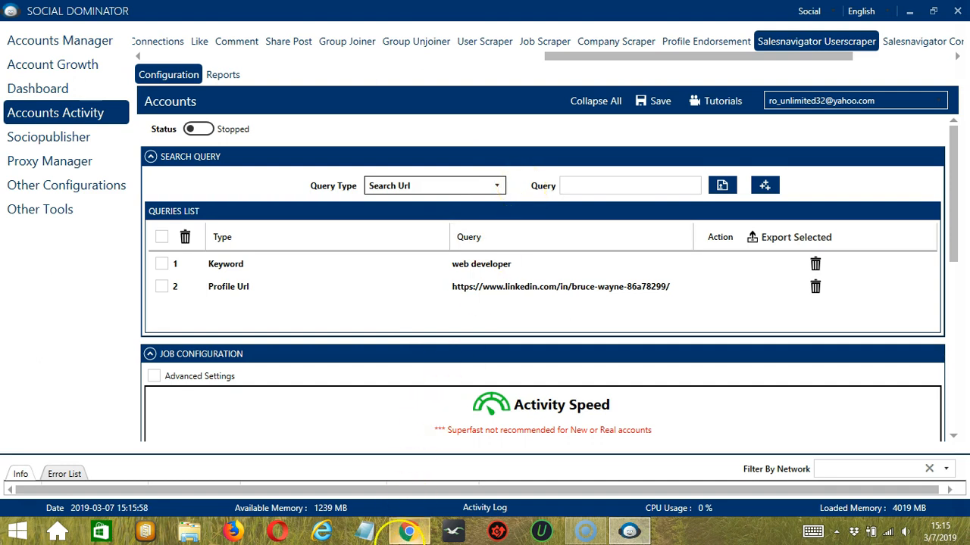
{"action": "left_click", "coordinate": [408, 532]}
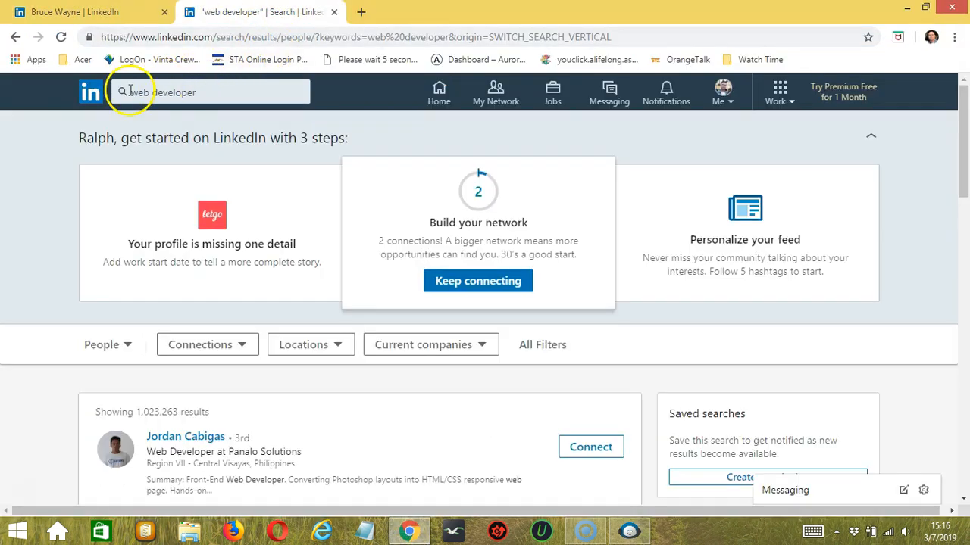
{"action": "left_click", "coordinate": [95, 351]}
{"action": "left_click", "coordinate": [96, 352]}
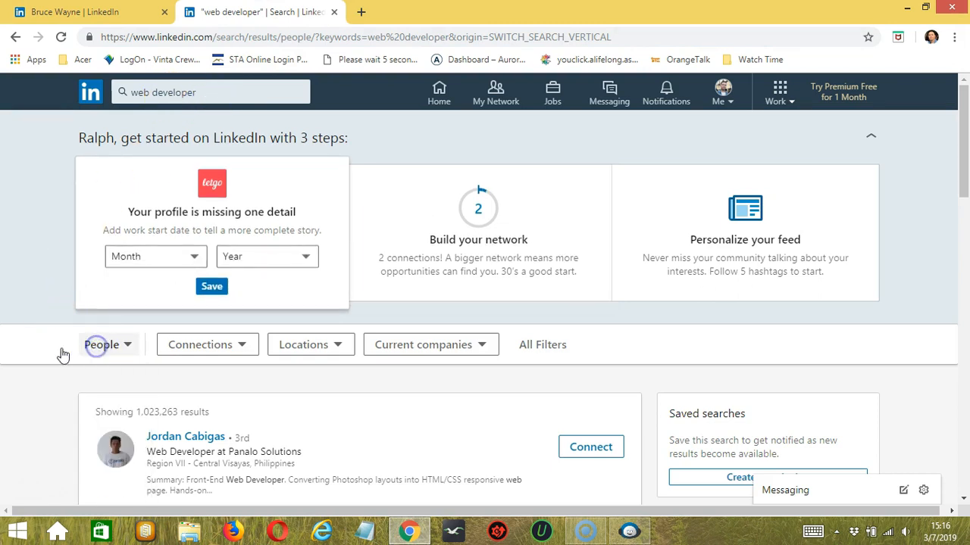
{"action": "left_click", "coordinate": [19, 384]}
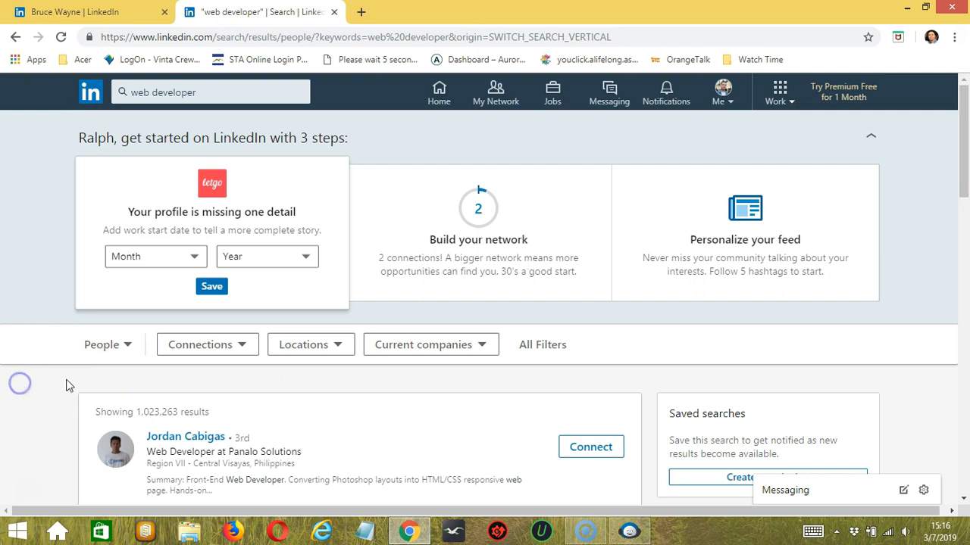
{"action": "left_click", "coordinate": [229, 40]}
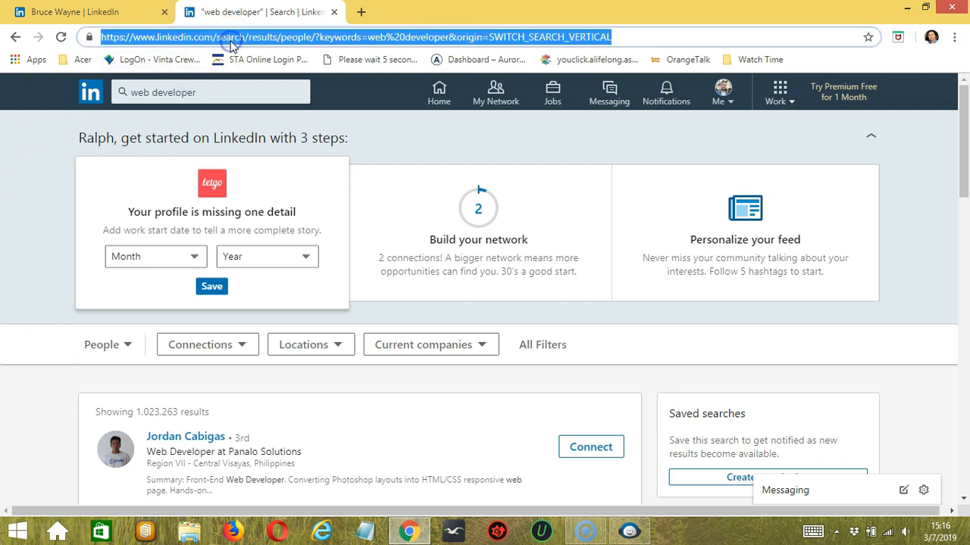
{"action": "key", "text": "alt+Tab"}
{"action": "left_click", "coordinate": [628, 181]}
{"action": "type", "text": "SEARCH_VERTICAL"}
{"action": "left_click", "coordinate": [759, 188]}
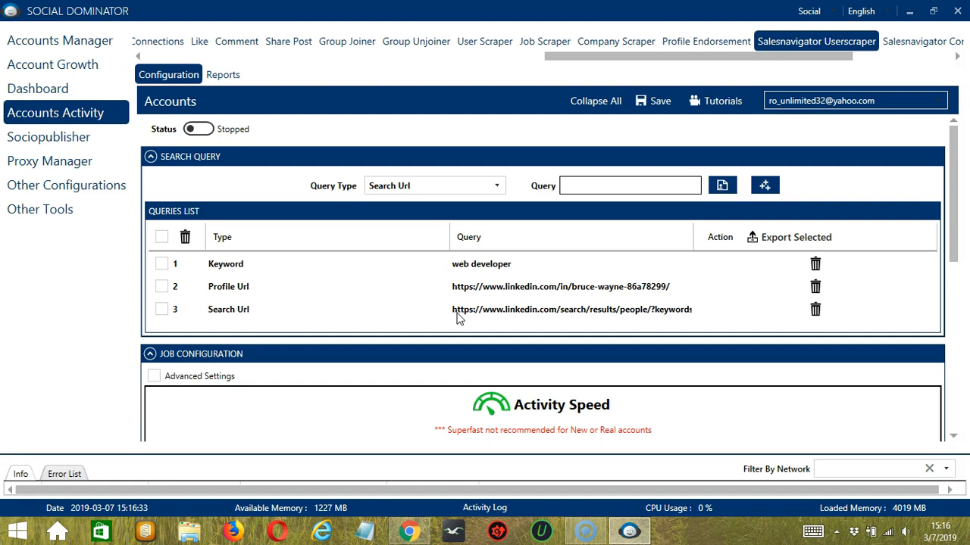
{"action": "left_click", "coordinate": [656, 329]}
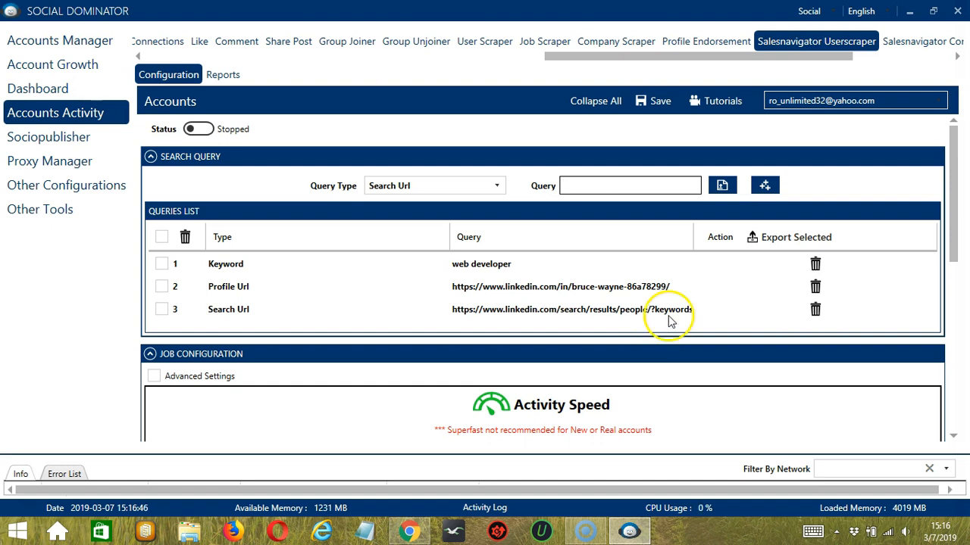
{"action": "left_click", "coordinate": [816, 264]}
{"action": "left_click", "coordinate": [815, 264]}
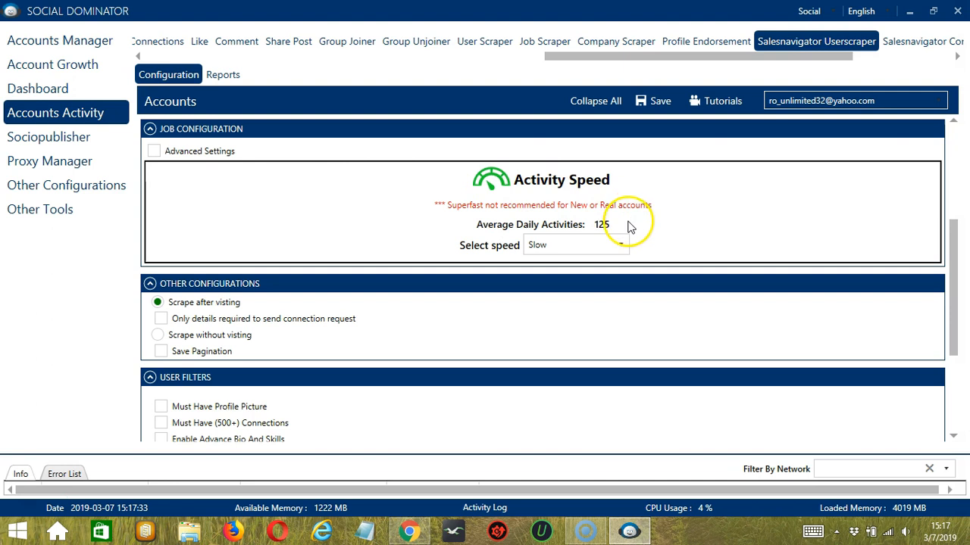
Try the Medium and Fast activity speeds, ending with the job's speed set to Superfast.
{"action": "left_click", "coordinate": [620, 244]}
{"action": "left_click", "coordinate": [554, 282]}
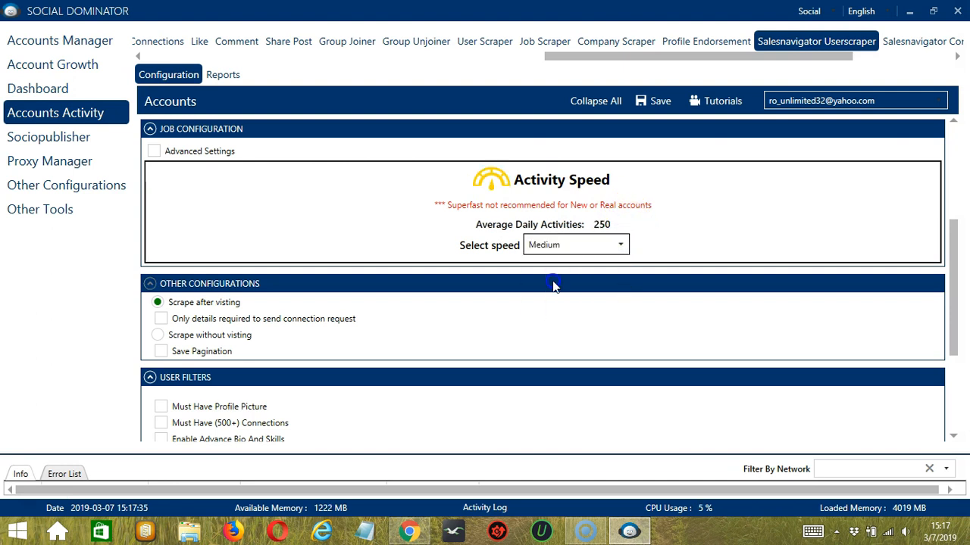
{"action": "left_click", "coordinate": [618, 245]}
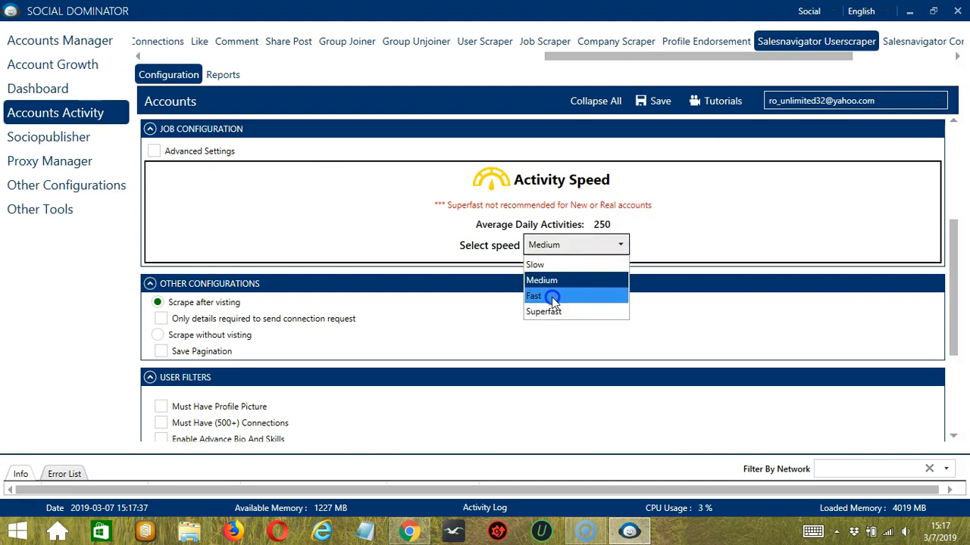
{"action": "left_click", "coordinate": [551, 297]}
{"action": "left_click", "coordinate": [622, 247]}
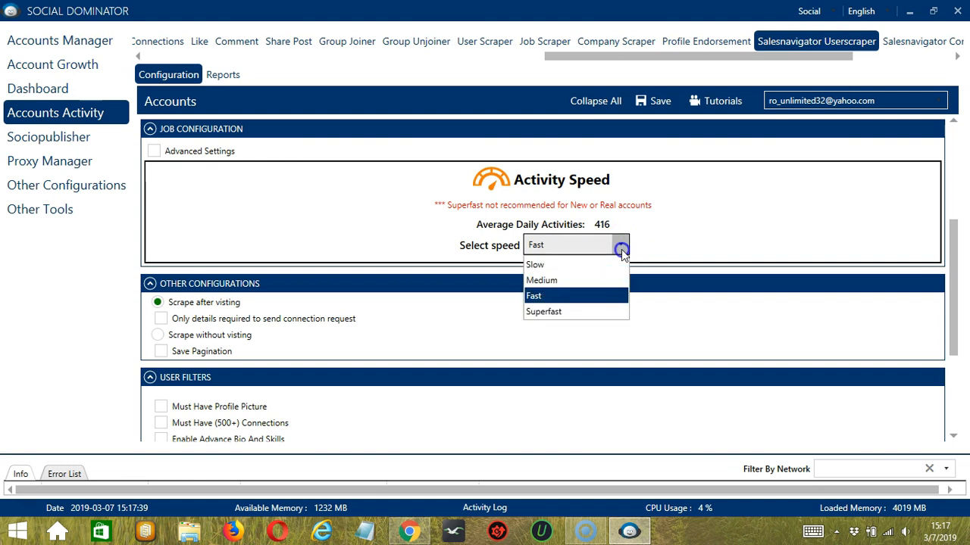
{"action": "left_click", "coordinate": [566, 310]}
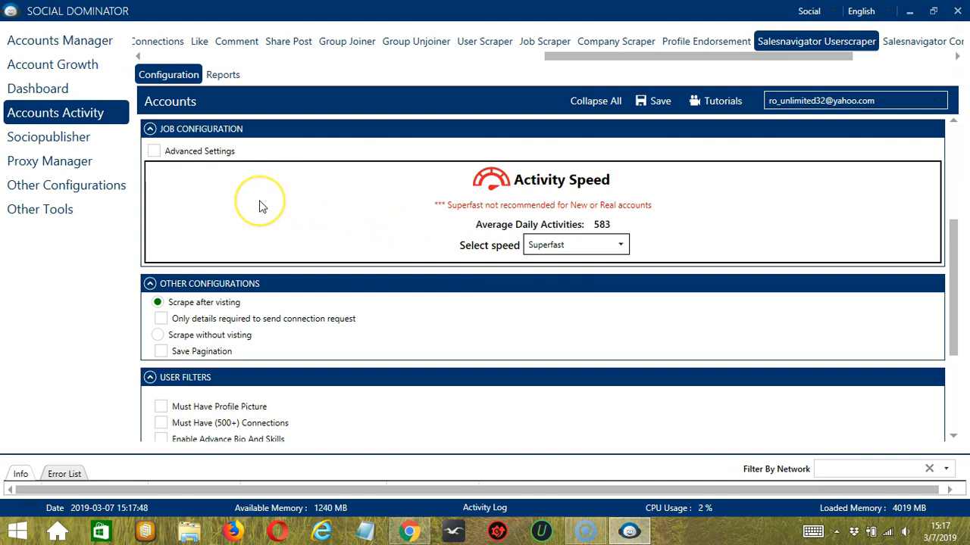
Enable the Advanced Settings of the job configuration and turn on the Increase Each Day With option.
{"action": "left_click", "coordinate": [154, 152]}
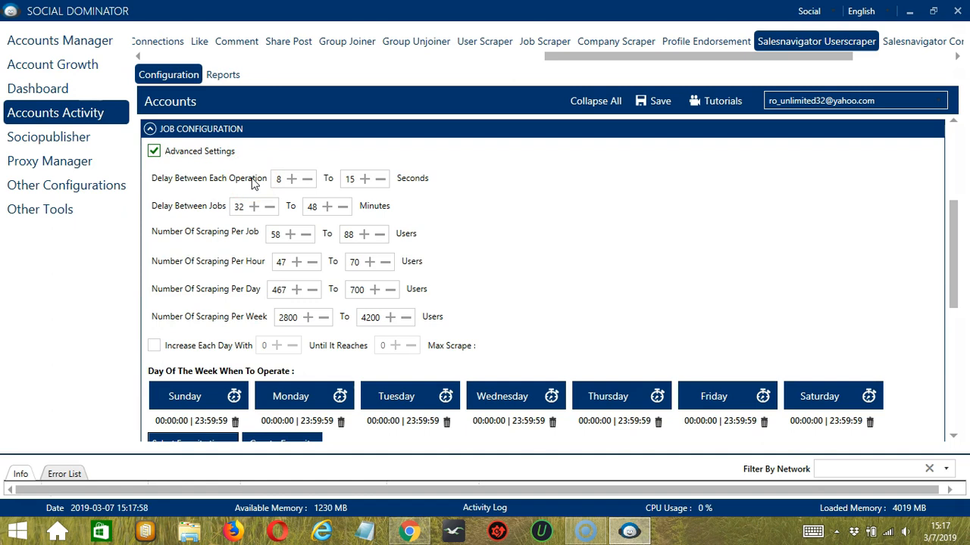
{"action": "left_click", "coordinate": [199, 206]}
{"action": "left_click", "coordinate": [200, 211]}
{"action": "left_click", "coordinate": [210, 242]}
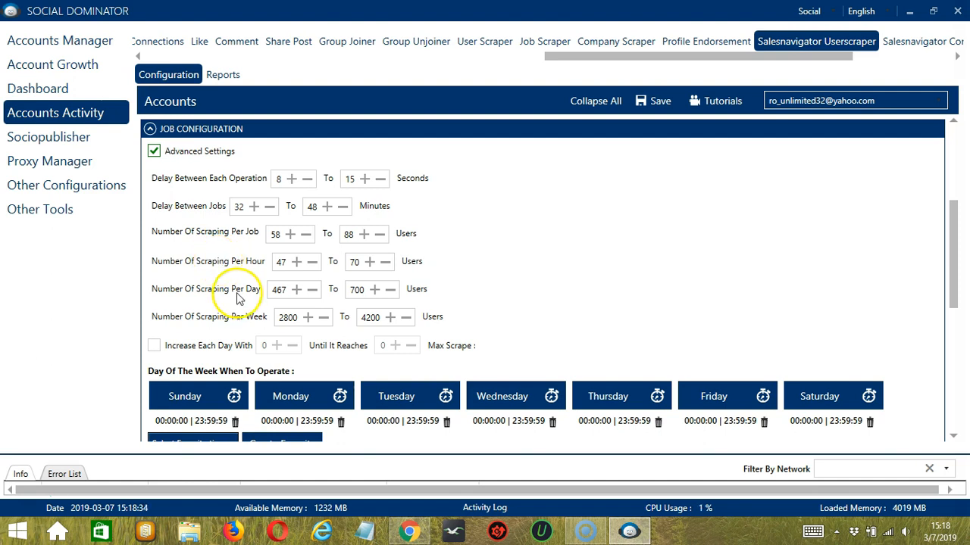
{"action": "left_click", "coordinate": [153, 346]}
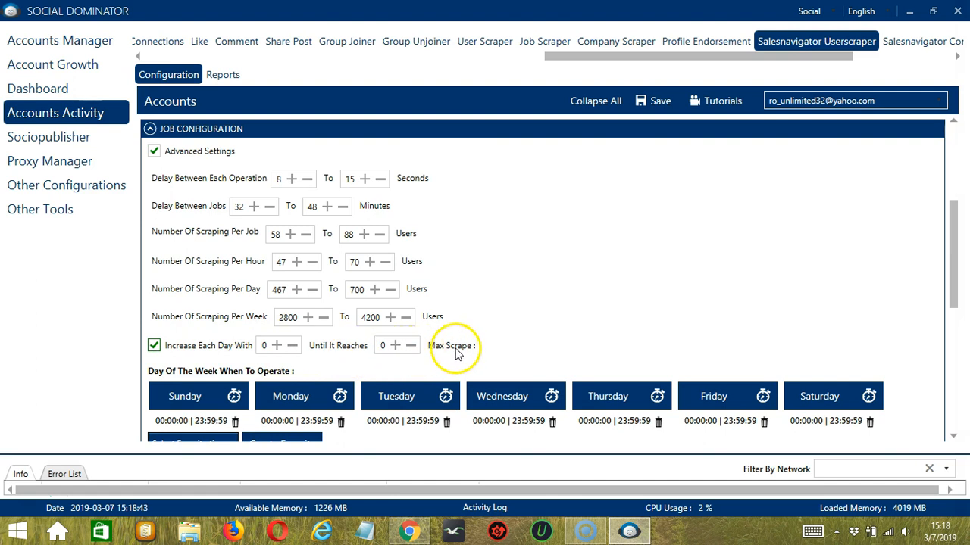
Remove Monday's 00:00:00 to 23:59:59 running time from the days of the week when to operate.
{"action": "scroll", "coordinate": [871, 364], "scroll_direction": "down", "scroll_amount": 3}
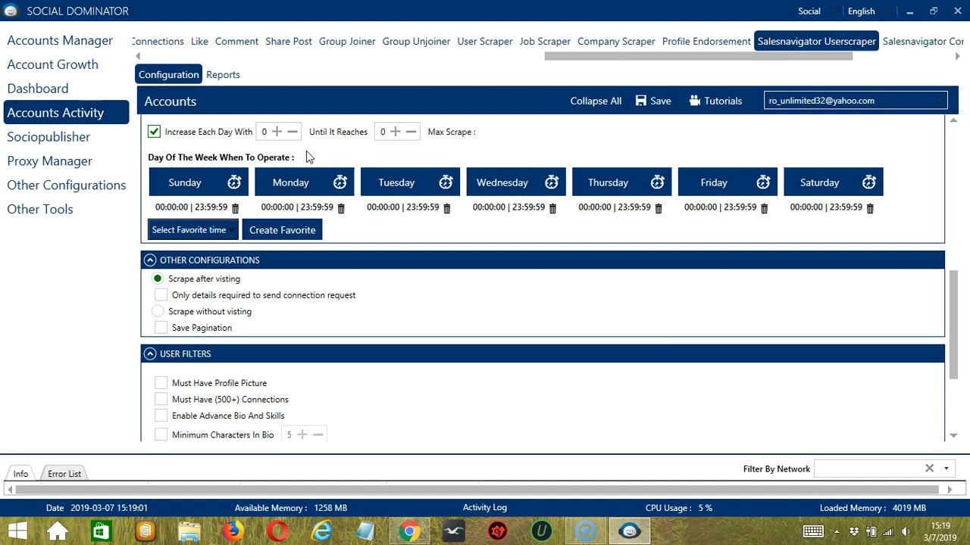
{"action": "left_click", "coordinate": [331, 199]}
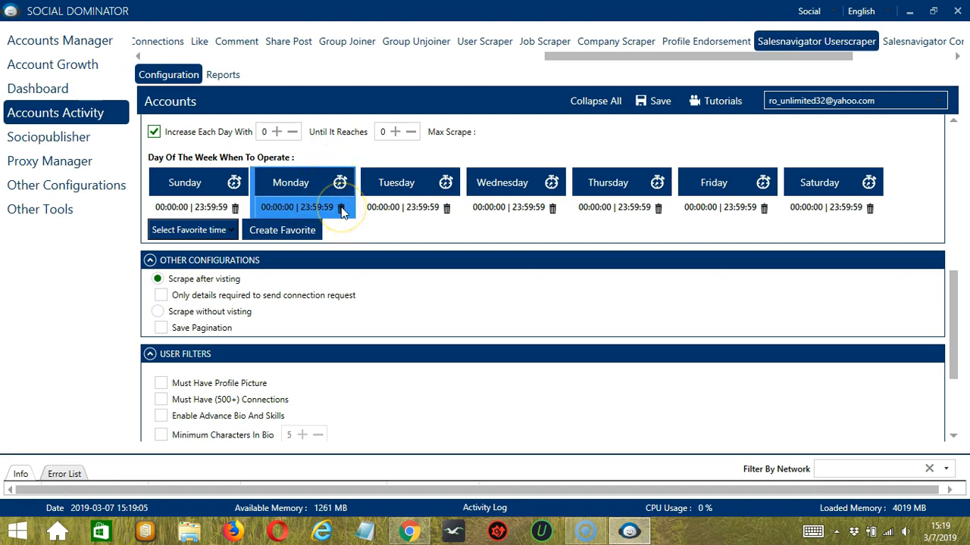
{"action": "left_click", "coordinate": [341, 209]}
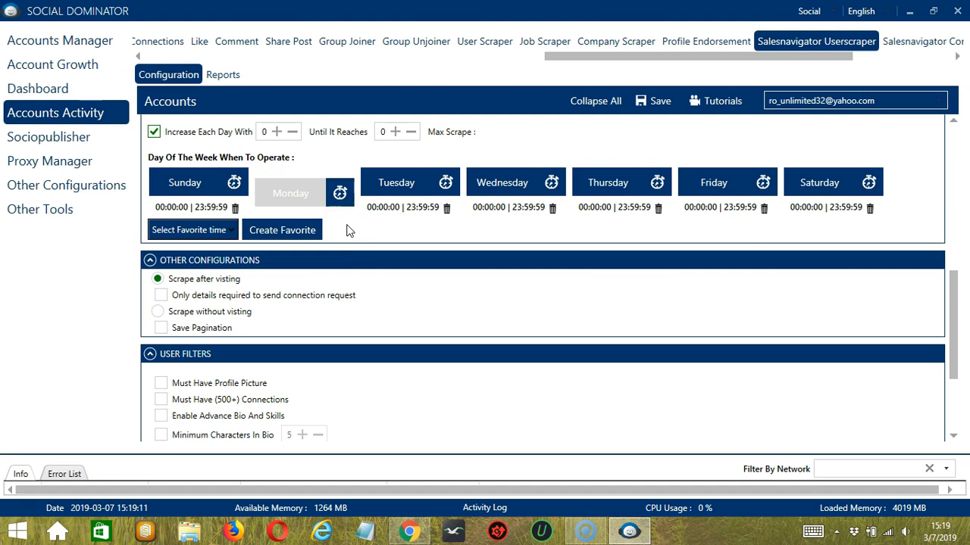
{"action": "left_click", "coordinate": [314, 190]}
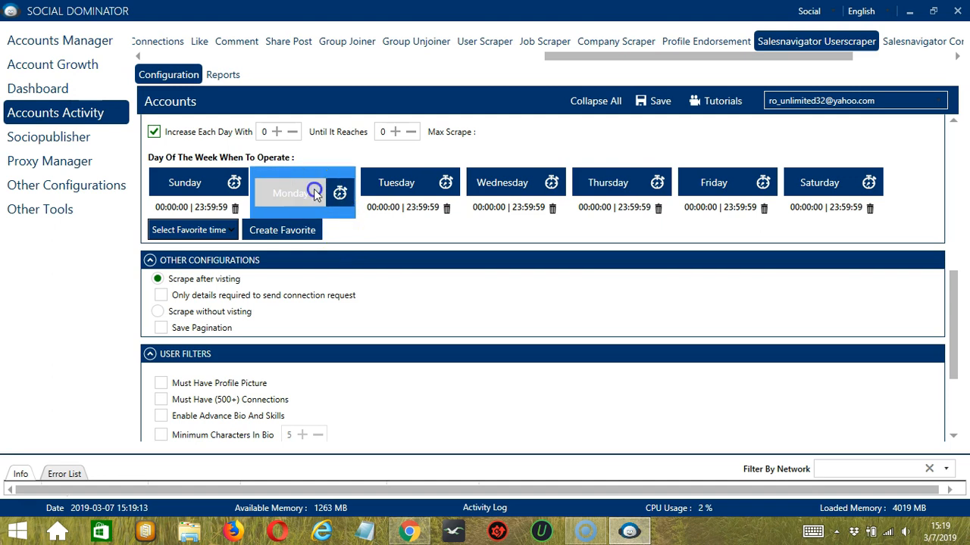
Add a Monday running interval from 12:00:00 AM to 1:59:59 AM.
{"action": "left_click", "coordinate": [471, 268]}
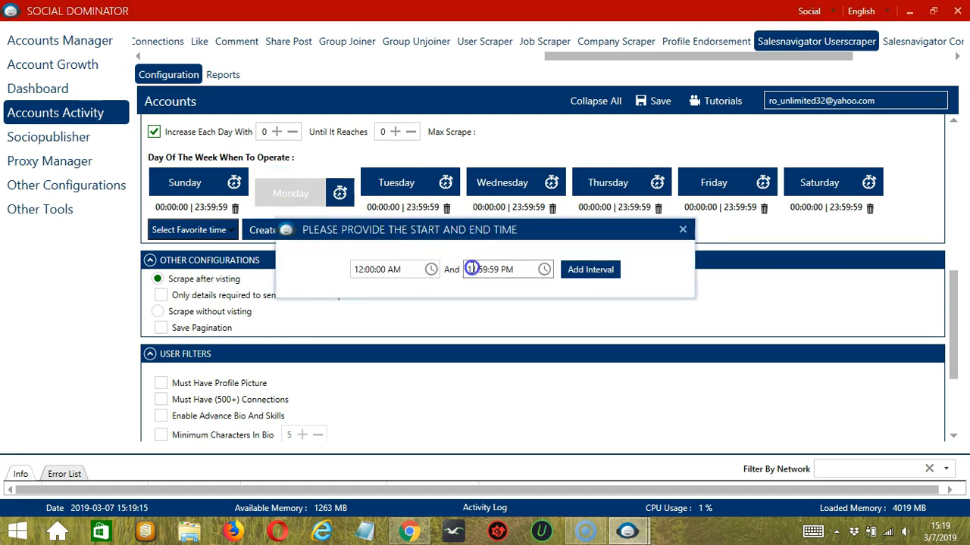
{"action": "left_click", "coordinate": [472, 267]}
{"action": "key", "text": "BackSpace"}
{"action": "key", "text": "Right"}
{"action": "key", "text": "Right"}
{"action": "key", "text": "Right"}
{"action": "key", "text": "Right"}
{"action": "key", "text": "Right"}
{"action": "key", "text": "Right"}
{"action": "key", "text": "Right"}
{"action": "type", "text": "A"}
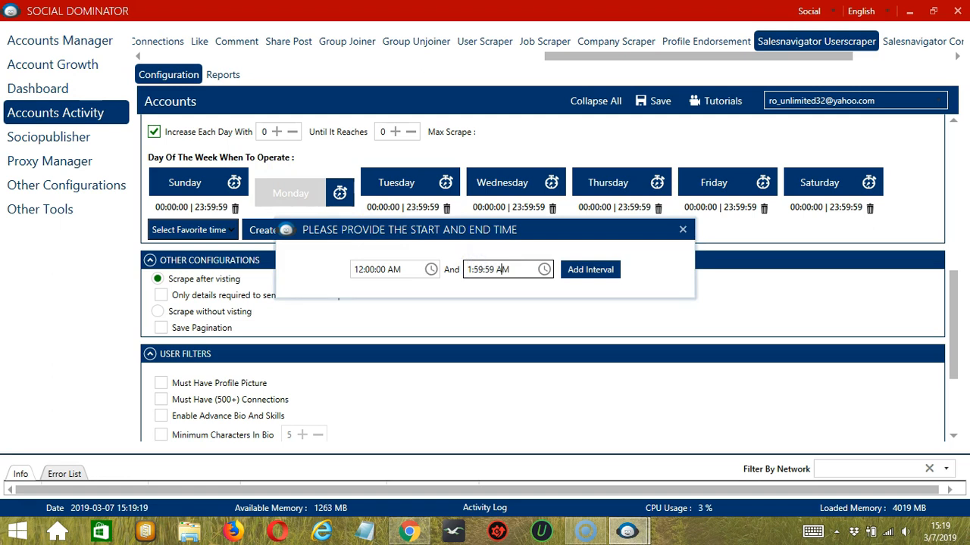
{"action": "left_click", "coordinate": [595, 286]}
{"action": "left_click", "coordinate": [596, 286]}
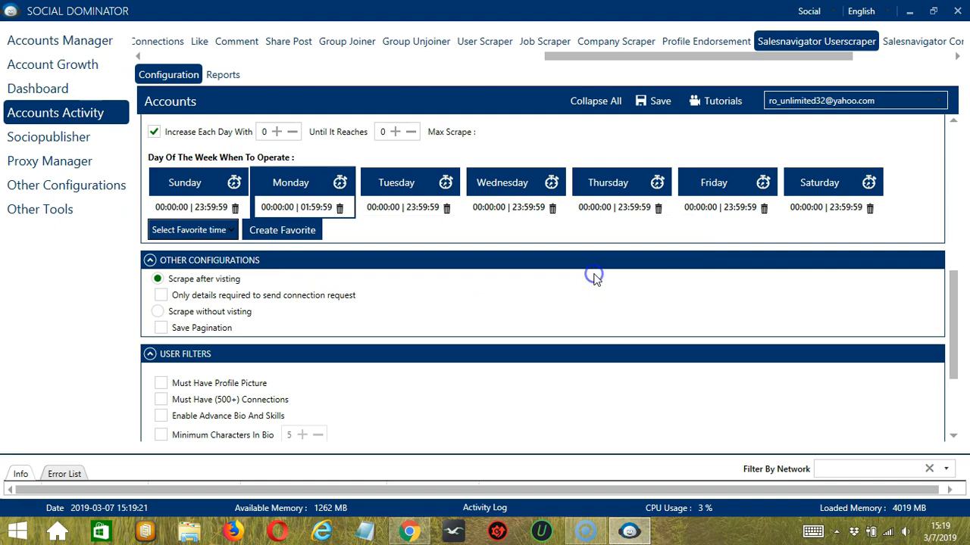
Add a second Monday running interval from 2:00:00 AM to 11:59:59 PM.
{"action": "left_click", "coordinate": [322, 186]}
{"action": "left_click", "coordinate": [357, 268]}
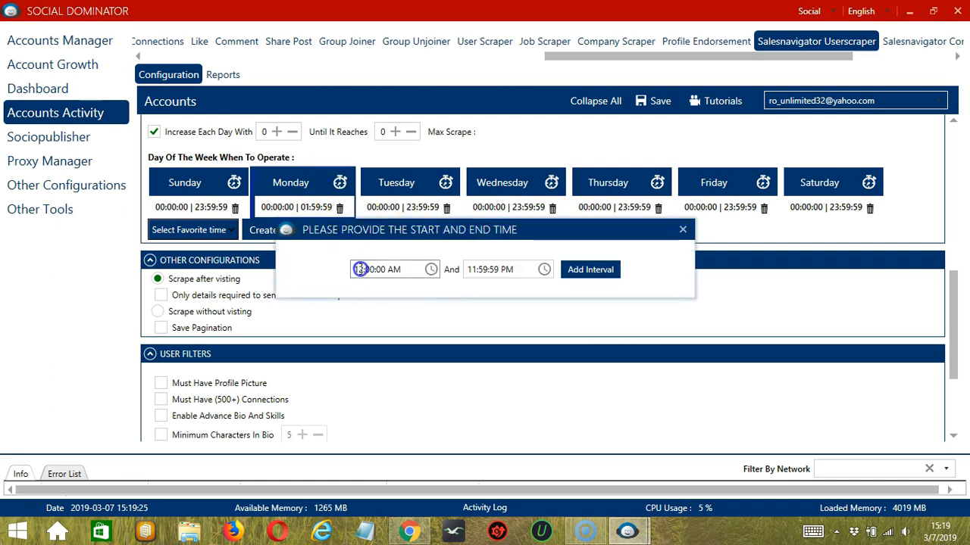
{"action": "left_click", "coordinate": [361, 269]}
{"action": "type", "text": "2"}
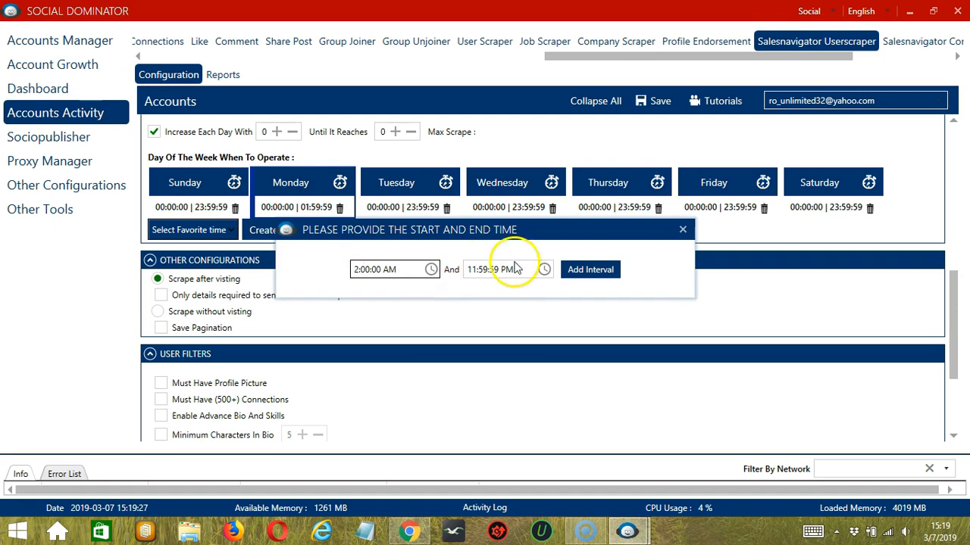
{"action": "left_click", "coordinate": [602, 271]}
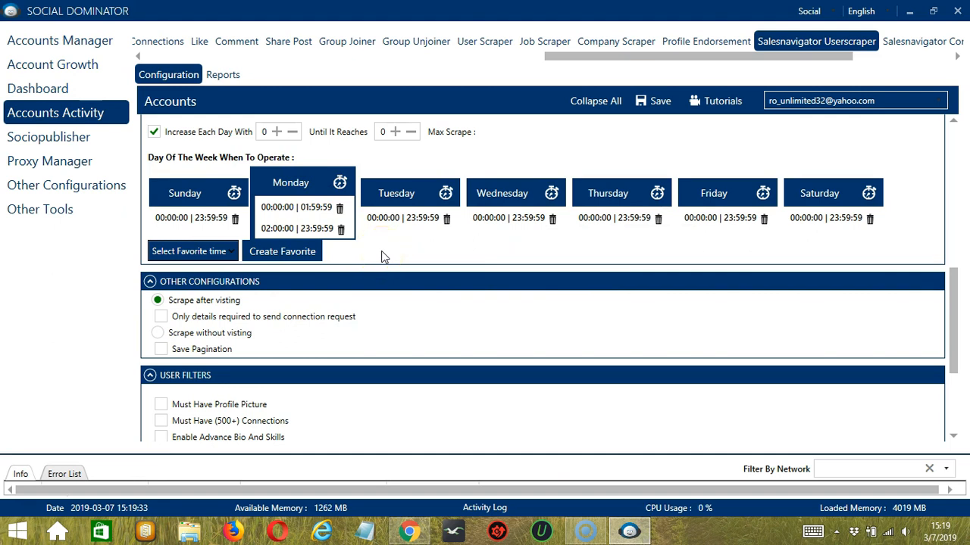
Save the weekly operating schedule as a favorite time named "LinkedIn SalesNav User".
{"action": "left_click", "coordinate": [313, 252]}
{"action": "type", "text": "LinkedIn Sa"}
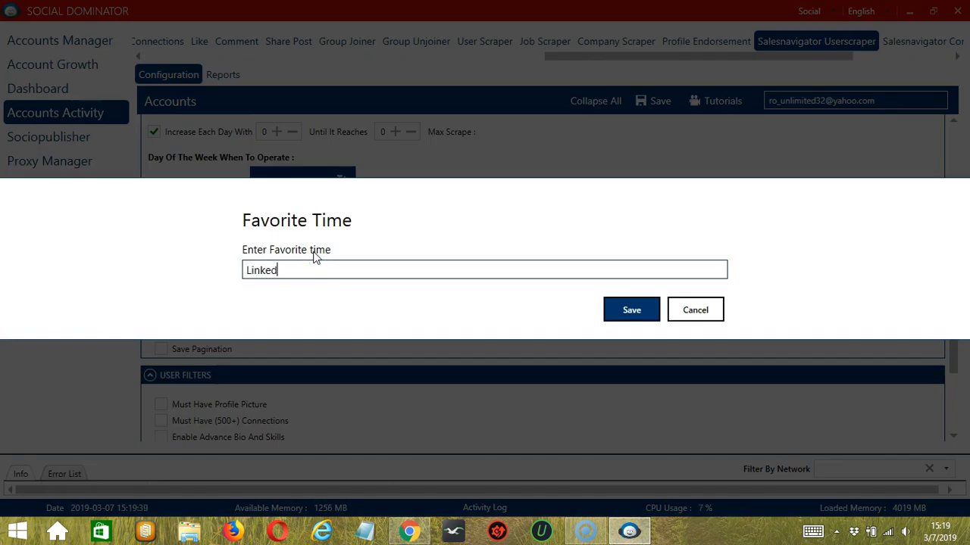
{"action": "type", "text": "lesNav User"}
{"action": "left_click", "coordinate": [622, 310]}
{"action": "left_click", "coordinate": [480, 247]}
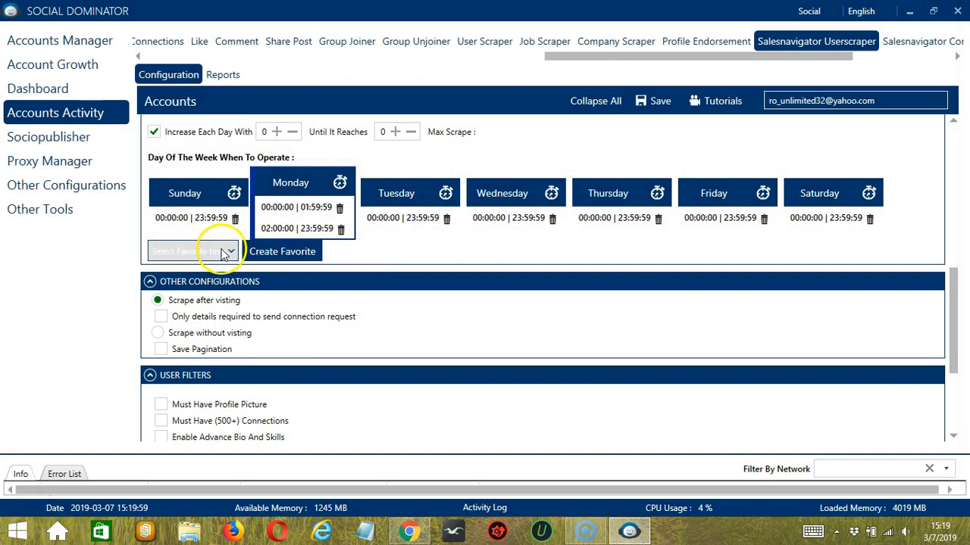
Apply the saved favorite time "LinkedIn SalesNav User" to the operating schedule.
{"action": "left_click", "coordinate": [224, 253]}
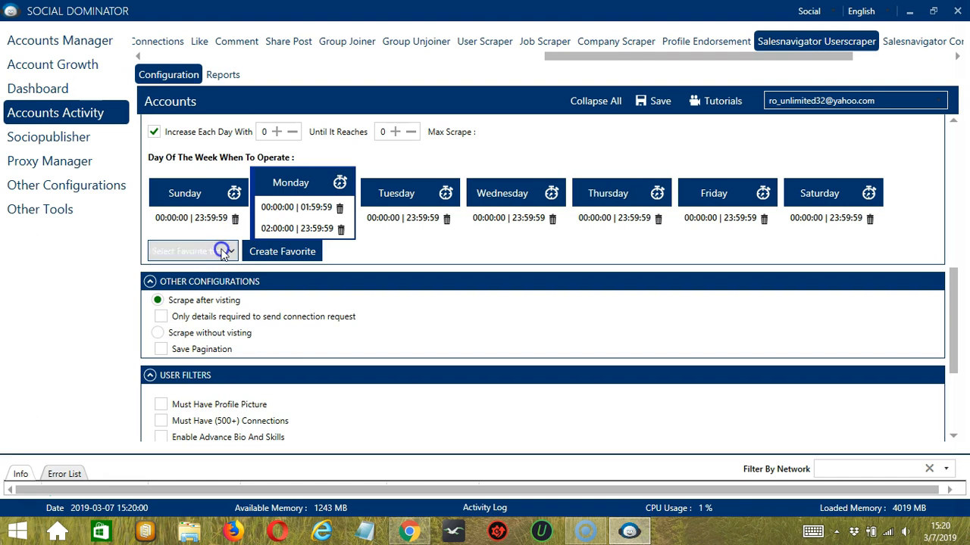
{"action": "scroll", "coordinate": [128, 409], "scroll_direction": "down", "scroll_amount": 6}
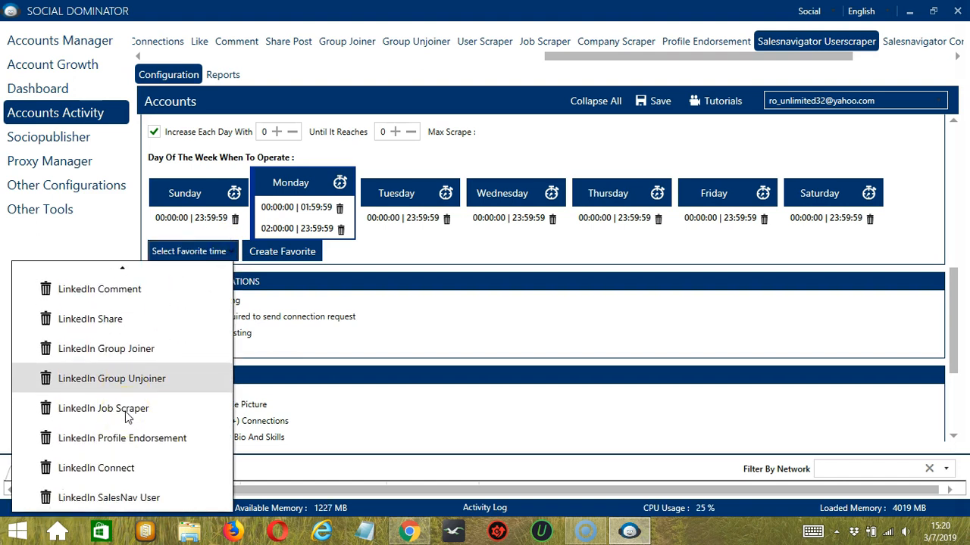
{"action": "left_click", "coordinate": [154, 497]}
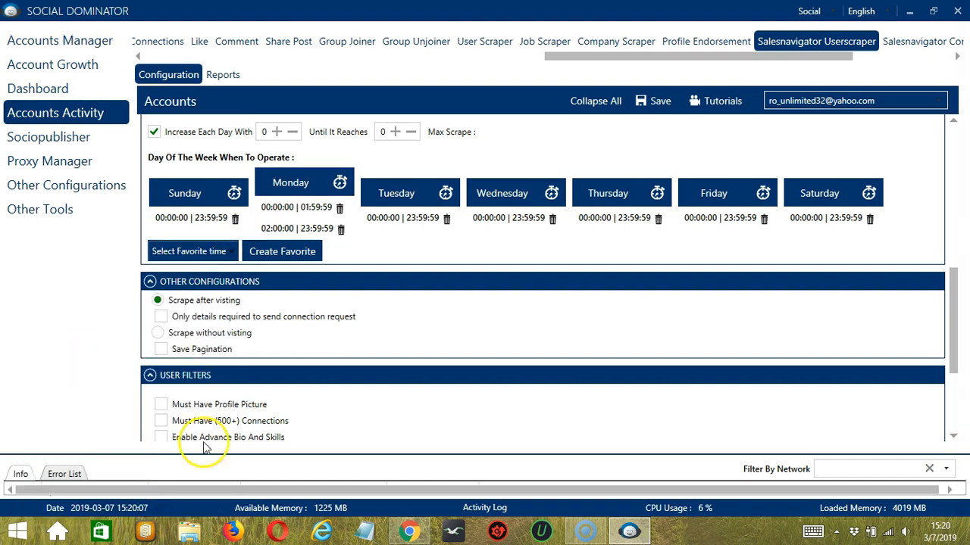
Turn on "Only details required to send connection request" for the scrape-after-visiting mode in Other Configurations.
{"action": "scroll", "coordinate": [318, 318], "scroll_direction": "down", "scroll_amount": 4}
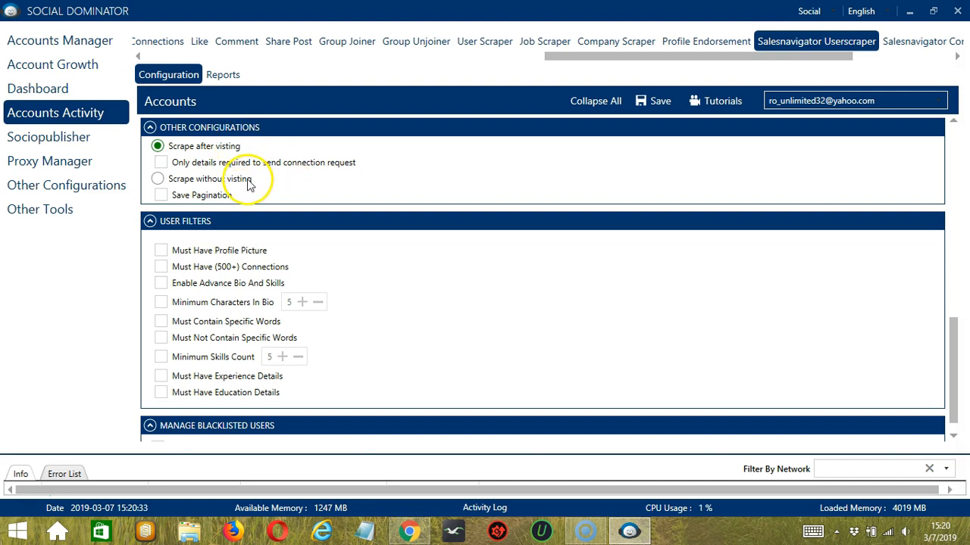
{"action": "left_click", "coordinate": [163, 163]}
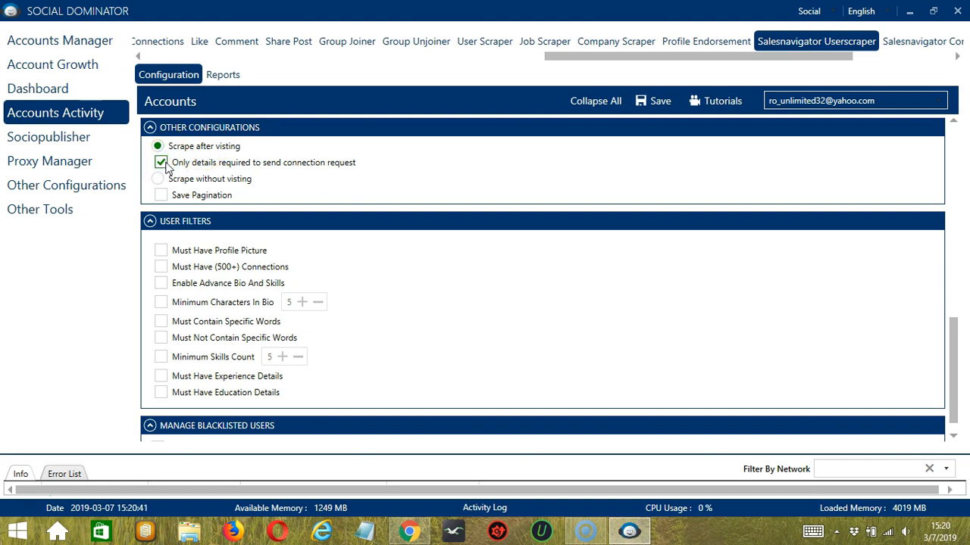
Try the scrape-without-visiting mode with Save Pagination on, and return to scraping after visiting with Save Pagination off.
{"action": "left_click", "coordinate": [158, 180]}
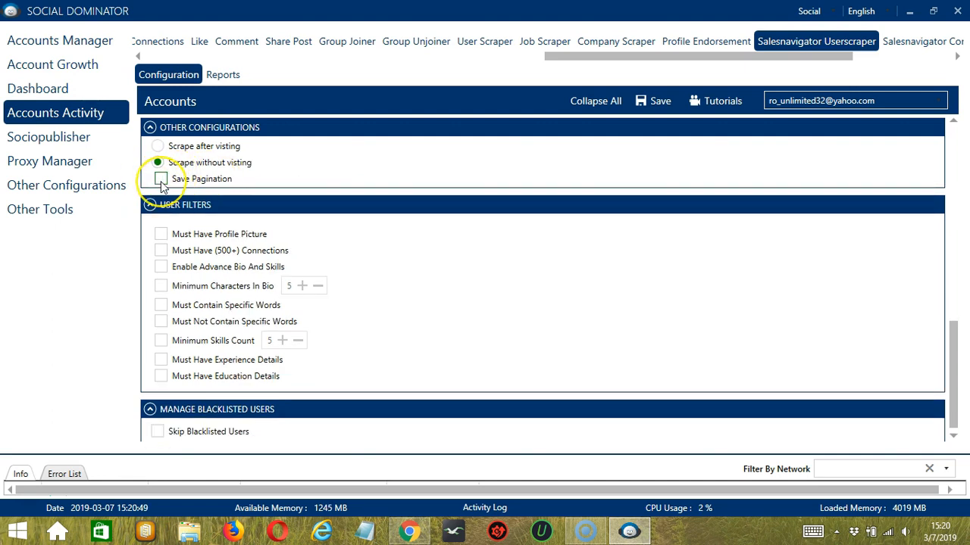
{"action": "left_click", "coordinate": [162, 185]}
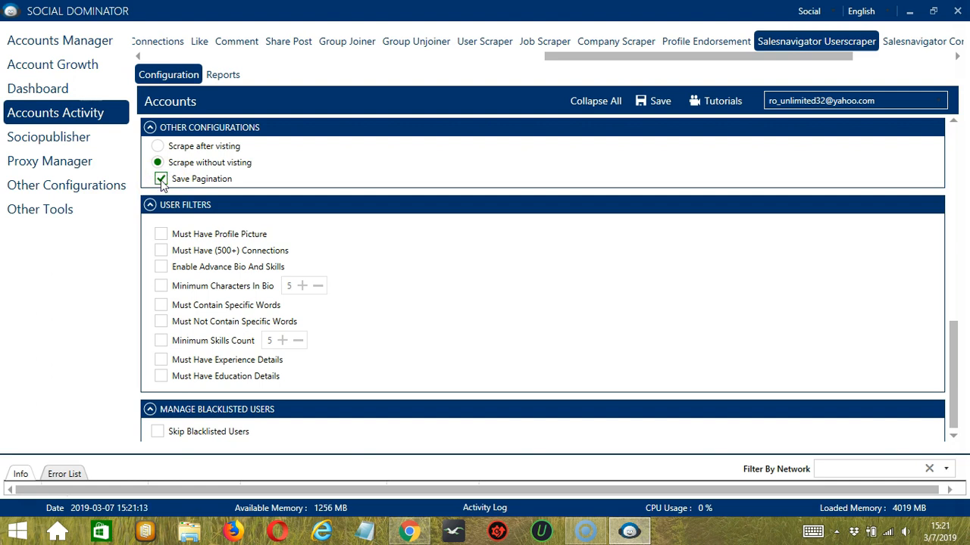
{"action": "left_click", "coordinate": [161, 180]}
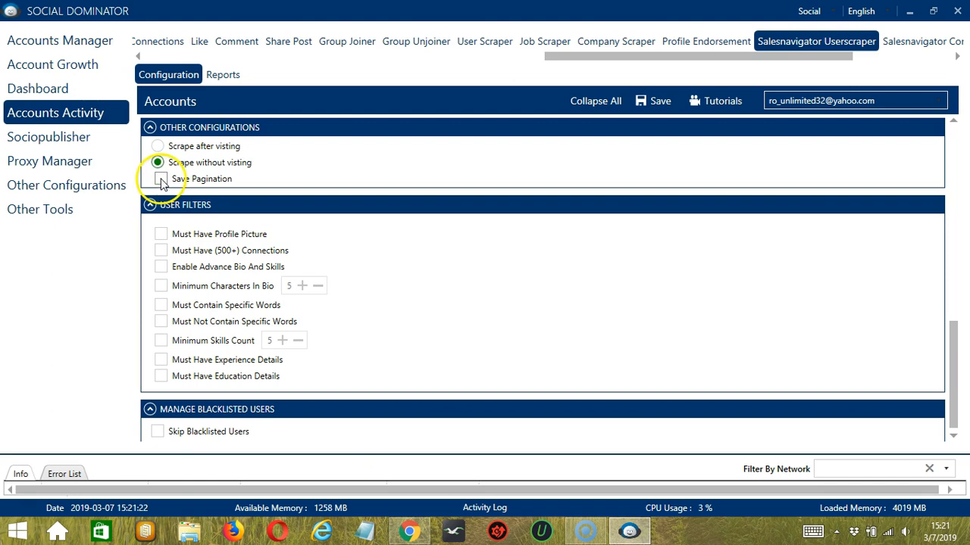
{"action": "left_click", "coordinate": [158, 147]}
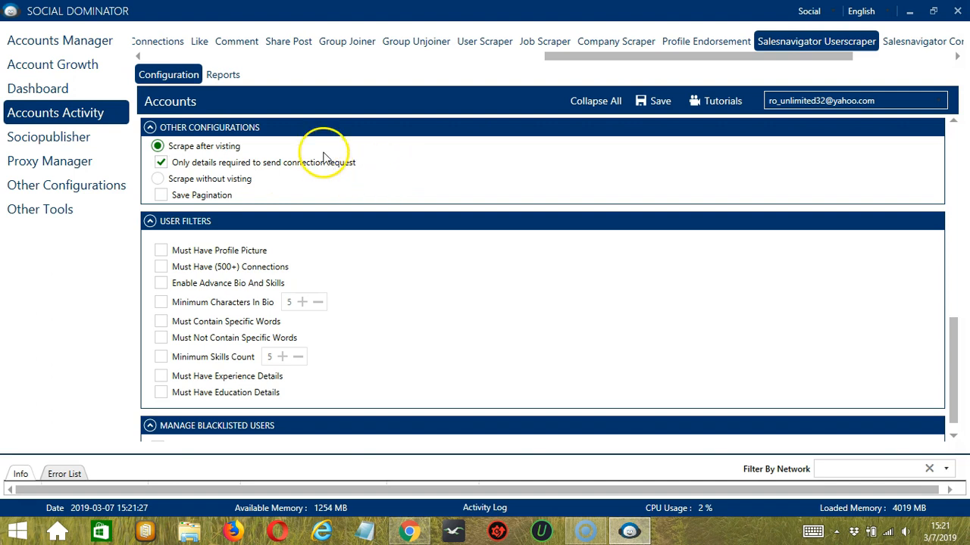
Enable the user filters for profile picture, 500+ connections, advance bio and skills, and minimum characters in bio.
{"action": "scroll", "coordinate": [548, 235], "scroll_direction": "down", "scroll_amount": 1}
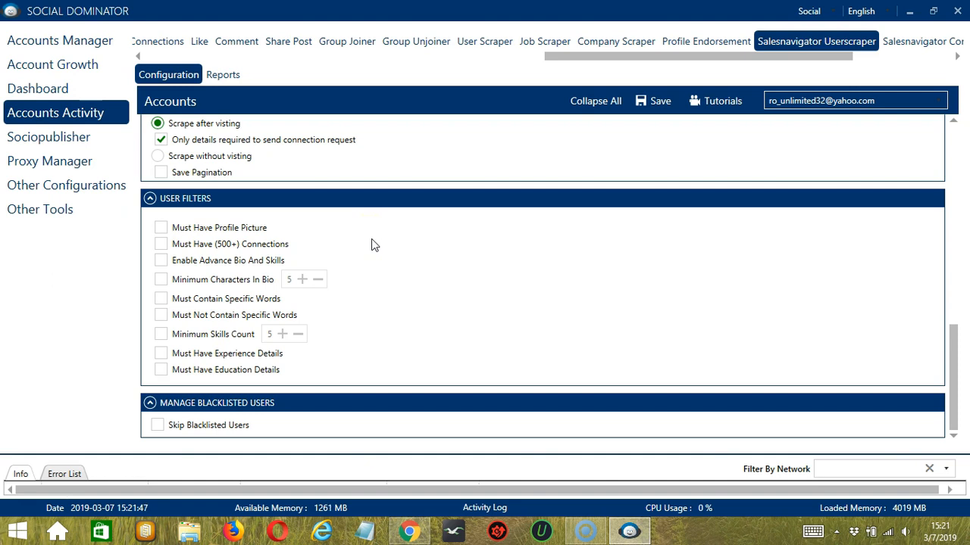
{"action": "left_click", "coordinate": [160, 228]}
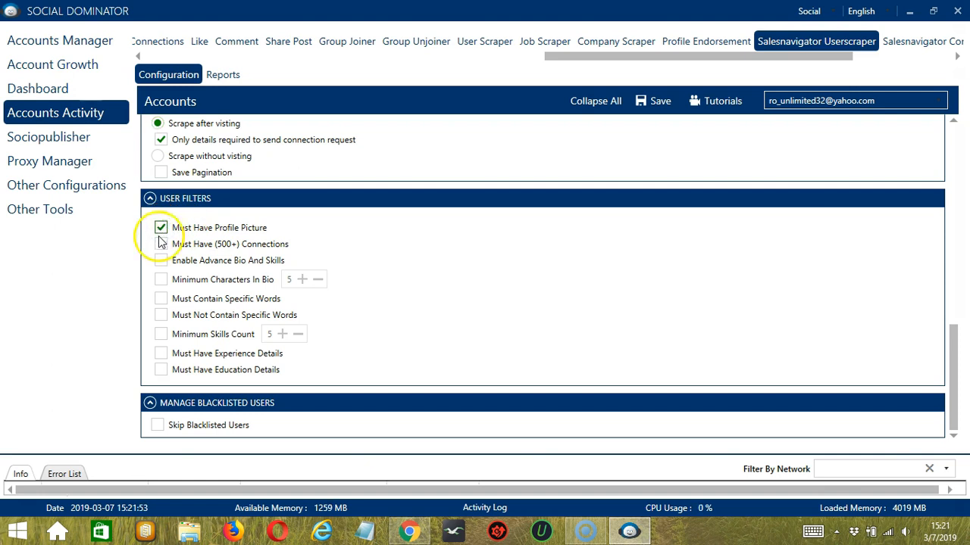
{"action": "left_click", "coordinate": [161, 245]}
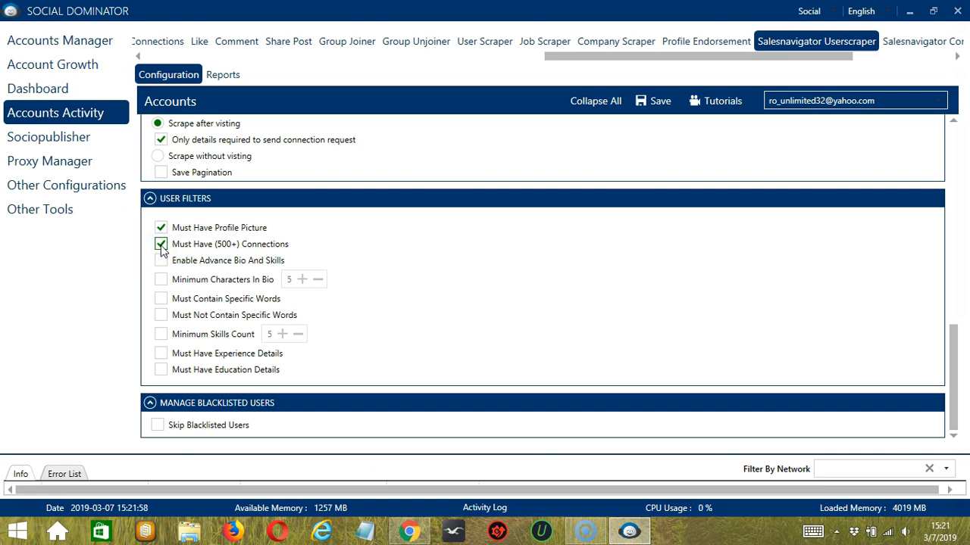
{"action": "left_click", "coordinate": [162, 261]}
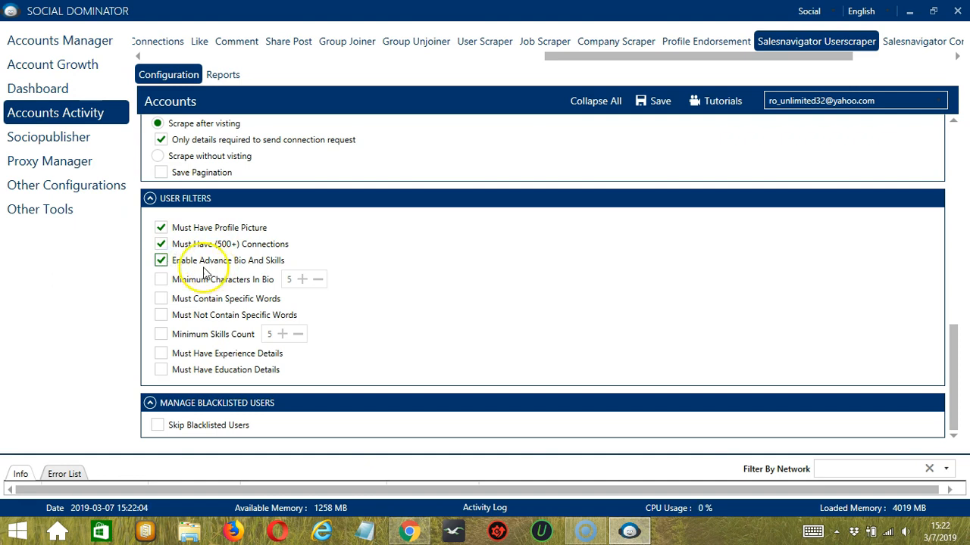
{"action": "left_click", "coordinate": [162, 279]}
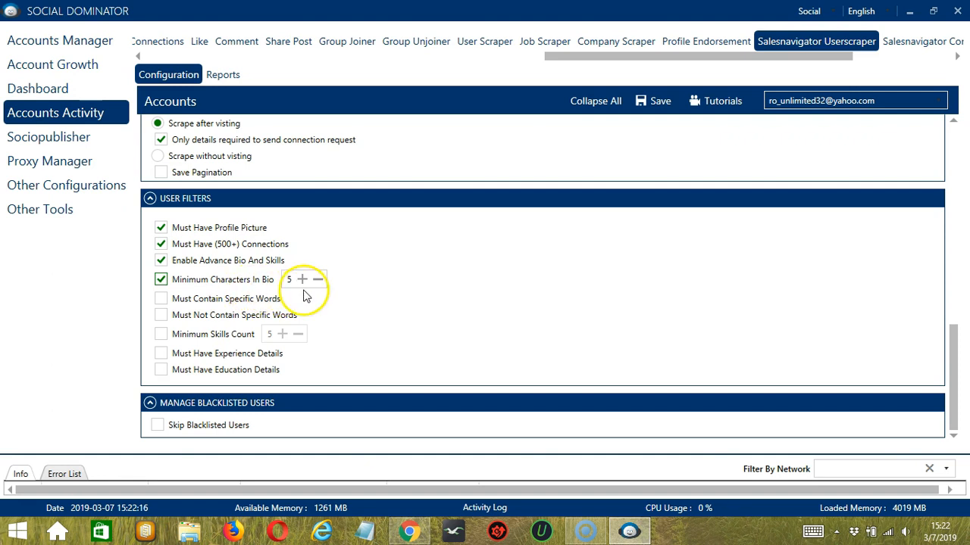
Try the Must Contain Specific Words filter with "expert", clear the word, view the file import, and disable the filter.
{"action": "left_click", "coordinate": [160, 299]}
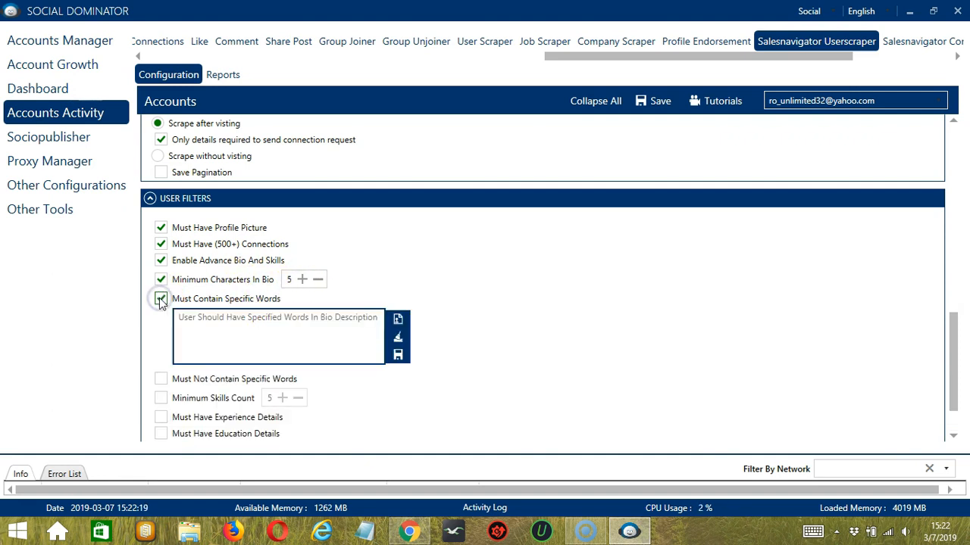
{"action": "left_click", "coordinate": [266, 321]}
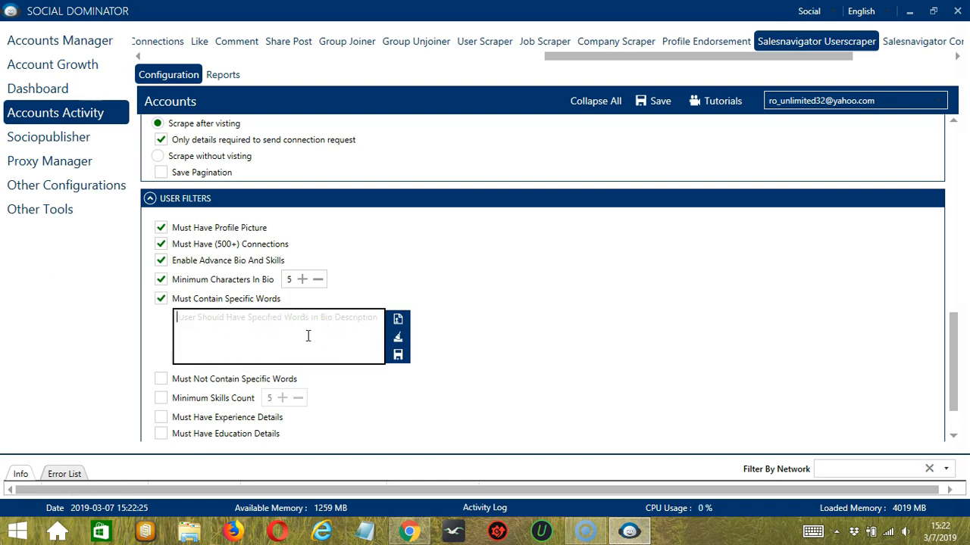
{"action": "type", "text": "expert"}
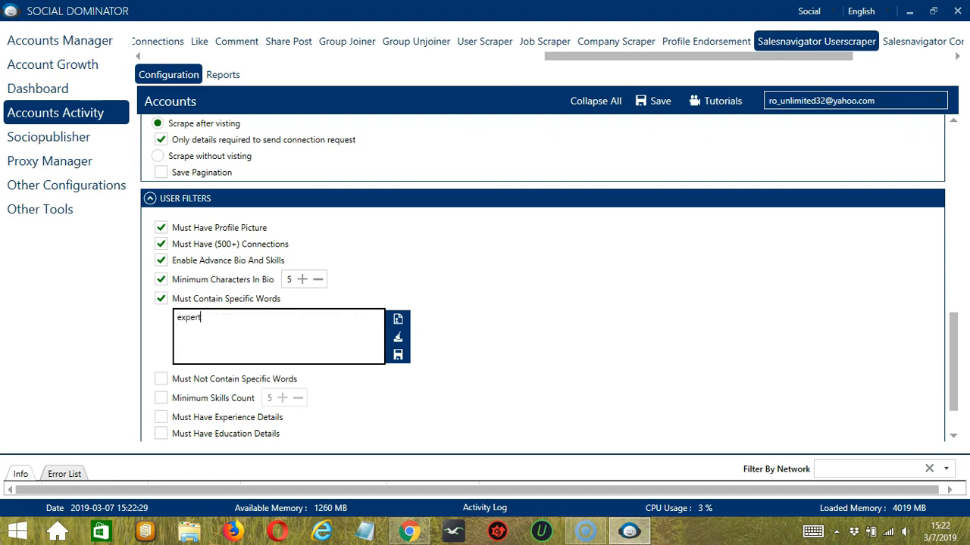
{"action": "left_click", "coordinate": [398, 338]}
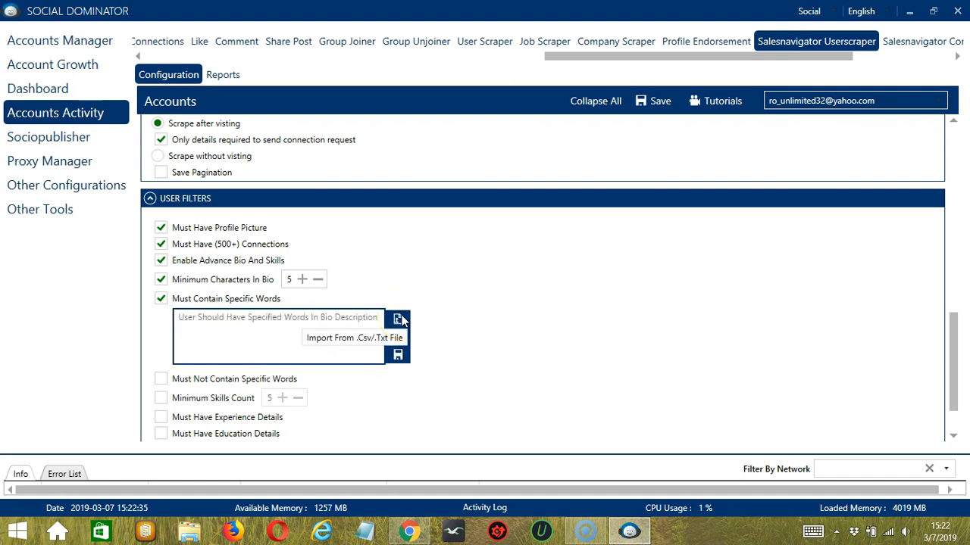
{"action": "left_click", "coordinate": [399, 319]}
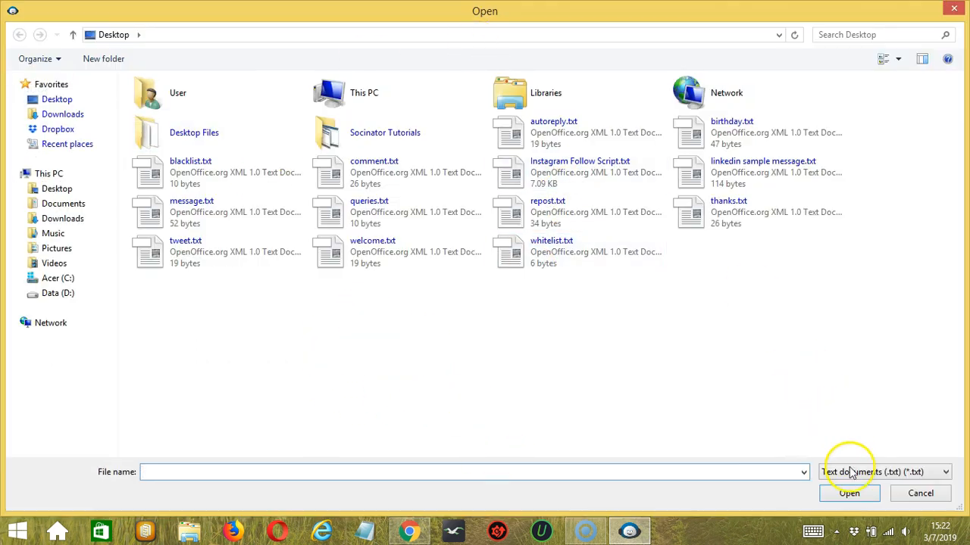
{"action": "left_click", "coordinate": [902, 494]}
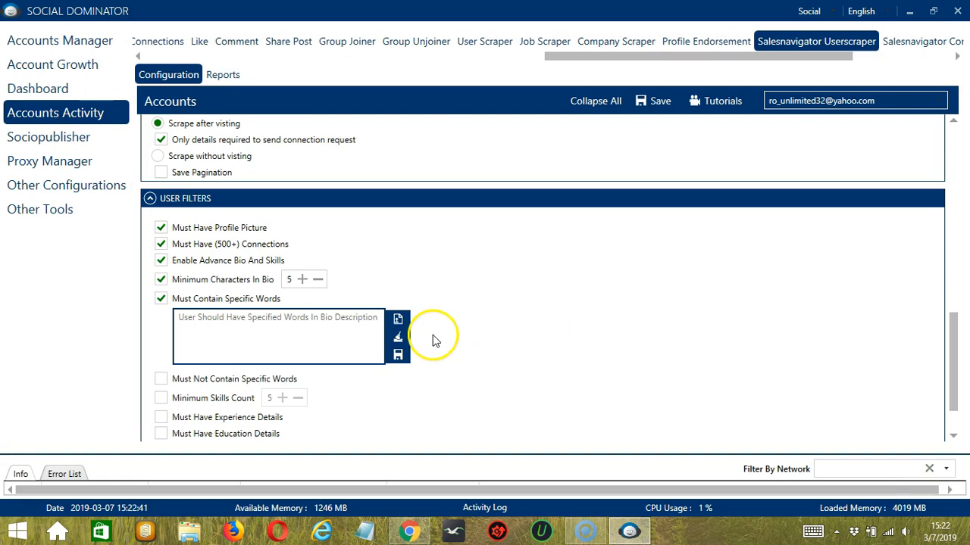
{"action": "left_click", "coordinate": [164, 298]}
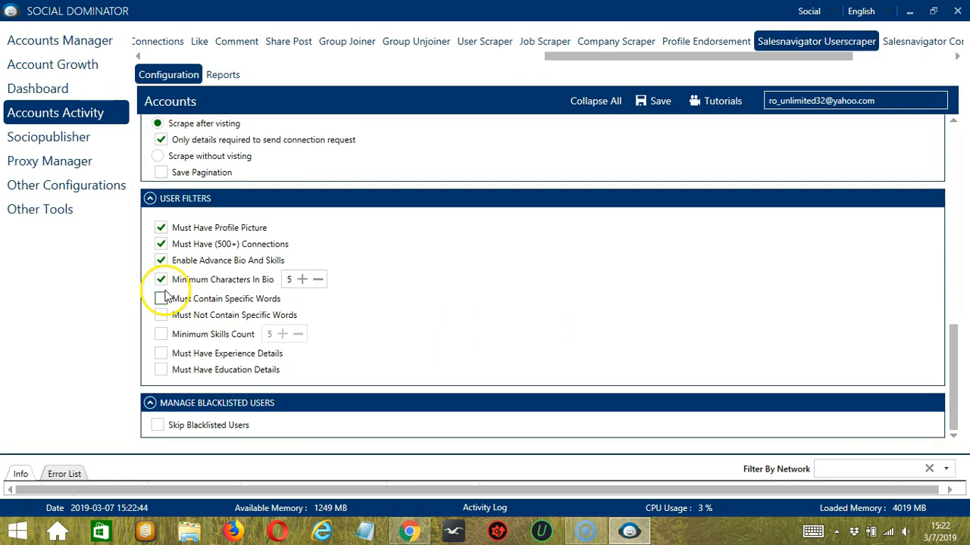
Try the Must Not Contain Specific Words filter with "fresh graduate" and disable the filter again.
{"action": "left_click", "coordinate": [162, 318]}
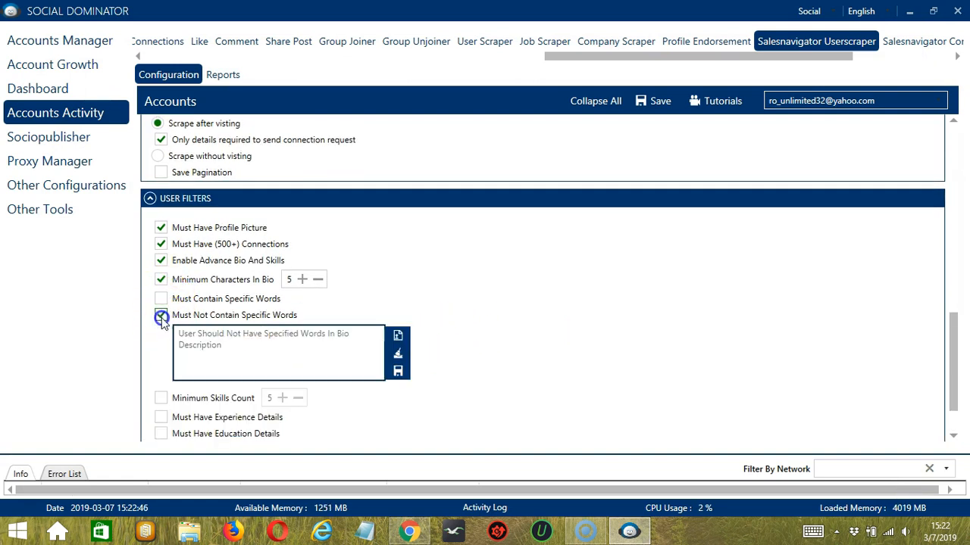
{"action": "left_click", "coordinate": [255, 342]}
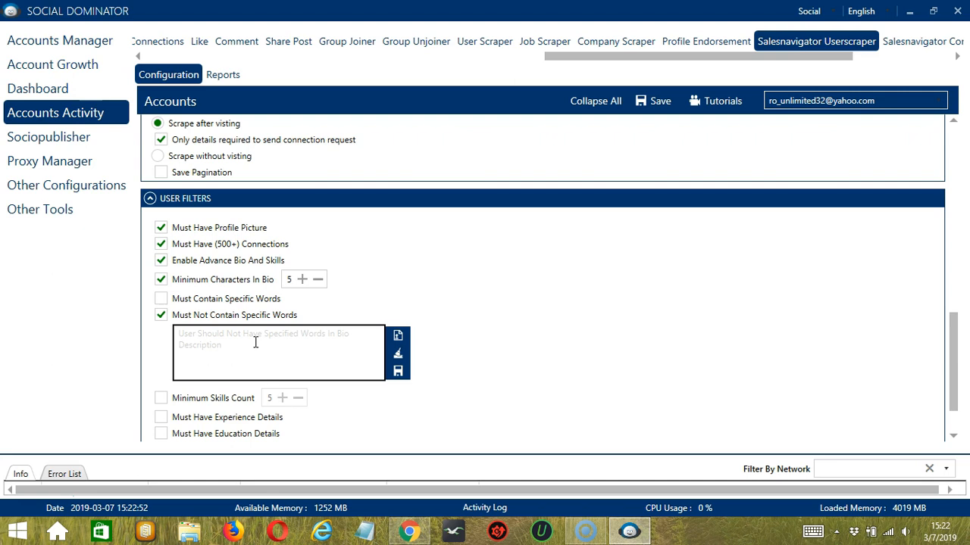
{"action": "type", "text": "fresh graduate"}
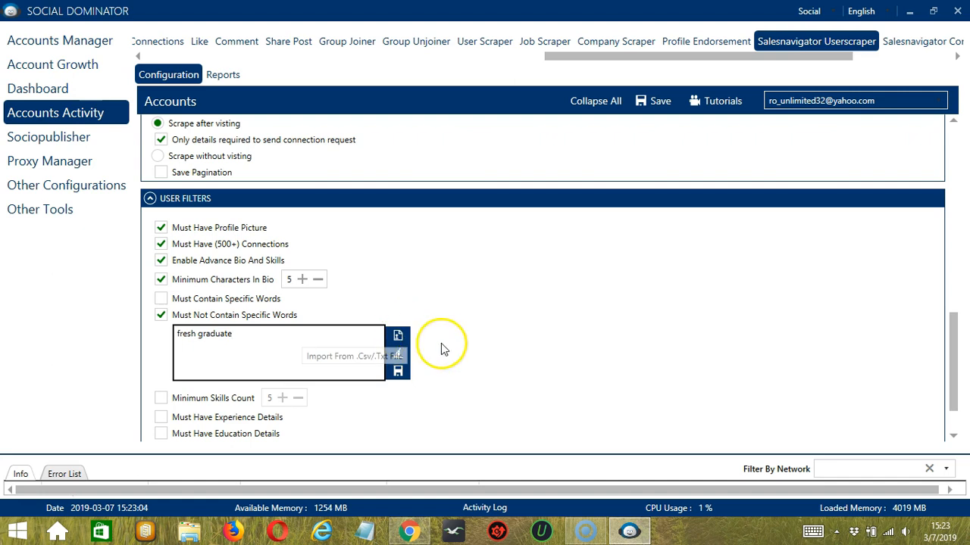
{"action": "left_click", "coordinate": [160, 315]}
Enable the Minimum Skills Count, Must Have Experience Details and Must Have Education Details user filters.
{"action": "left_click", "coordinate": [160, 335]}
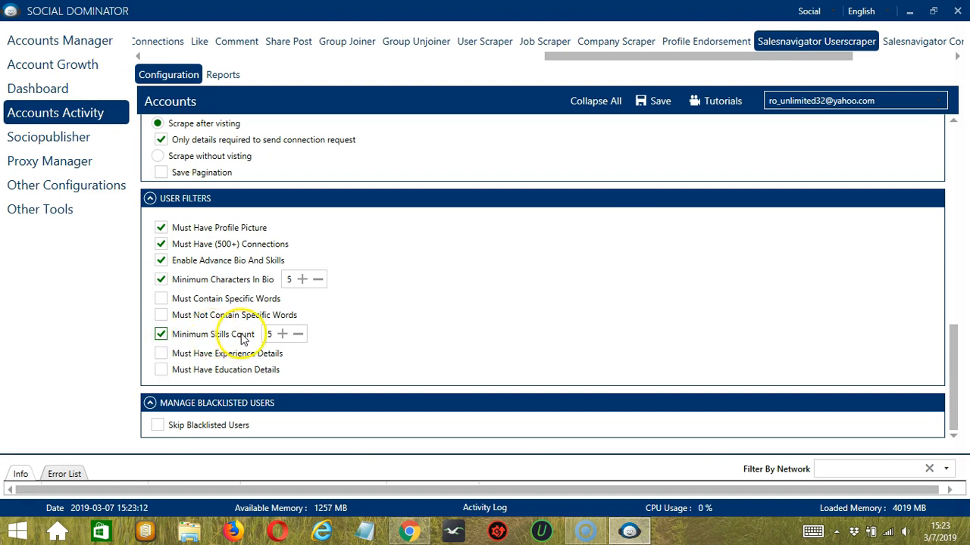
{"action": "left_click", "coordinate": [160, 353]}
{"action": "left_click", "coordinate": [161, 370]}
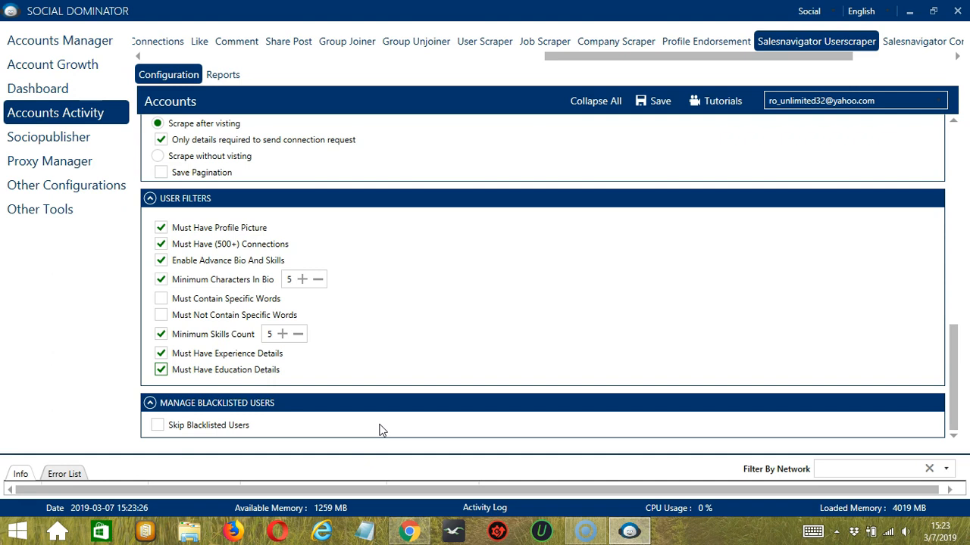
Turn on Skip Blacklisted Users in the blacklisted users settings.
{"action": "left_click", "coordinate": [296, 421]}
{"action": "left_click", "coordinate": [156, 426]}
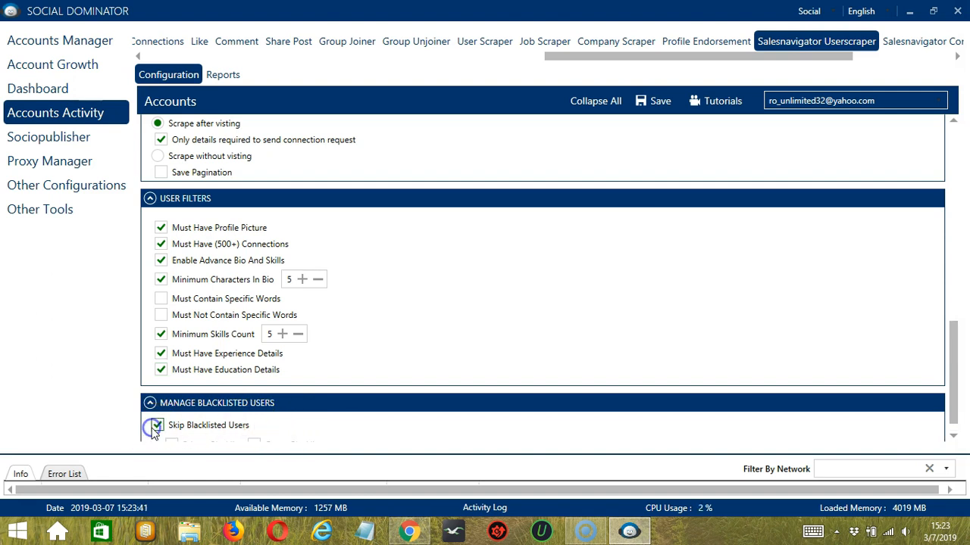
Apply the Private Blacklist as the list of users to skip in the blacklist settings.
{"action": "scroll", "coordinate": [347, 411], "scroll_direction": "down", "scroll_amount": 1}
{"action": "left_click", "coordinate": [172, 425]}
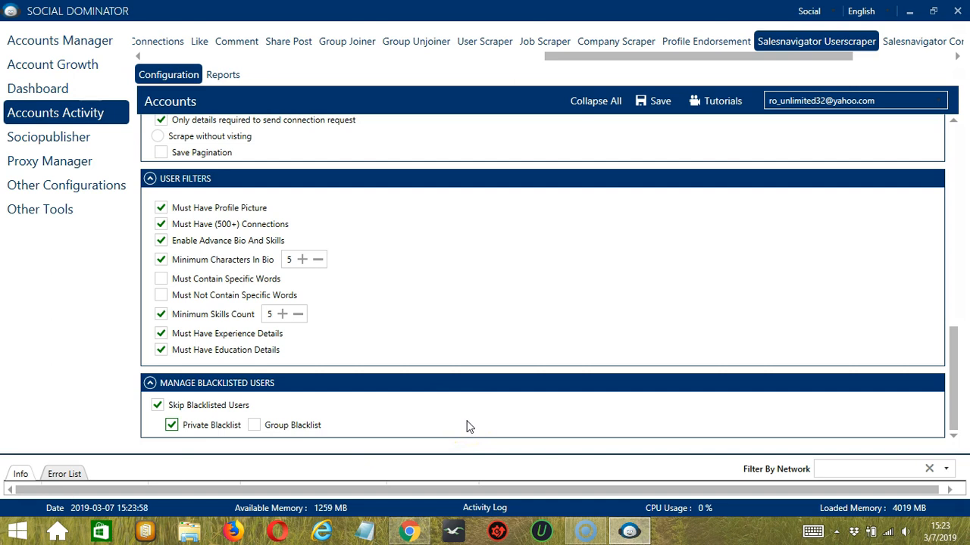
Save the Salesnavigator Userscraper configuration for the account and set its status to Active.
{"action": "left_click", "coordinate": [951, 129]}
{"action": "left_click", "coordinate": [655, 103]}
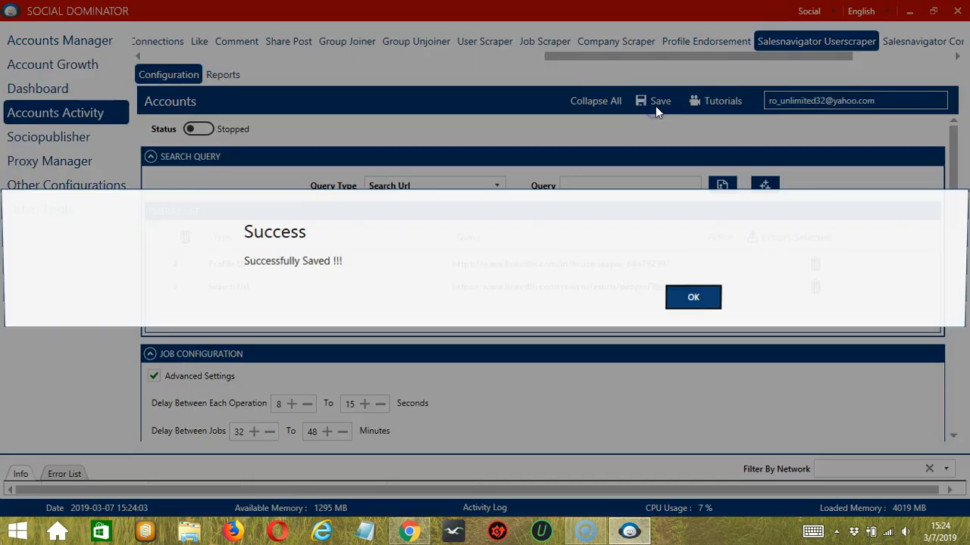
{"action": "left_click", "coordinate": [708, 297]}
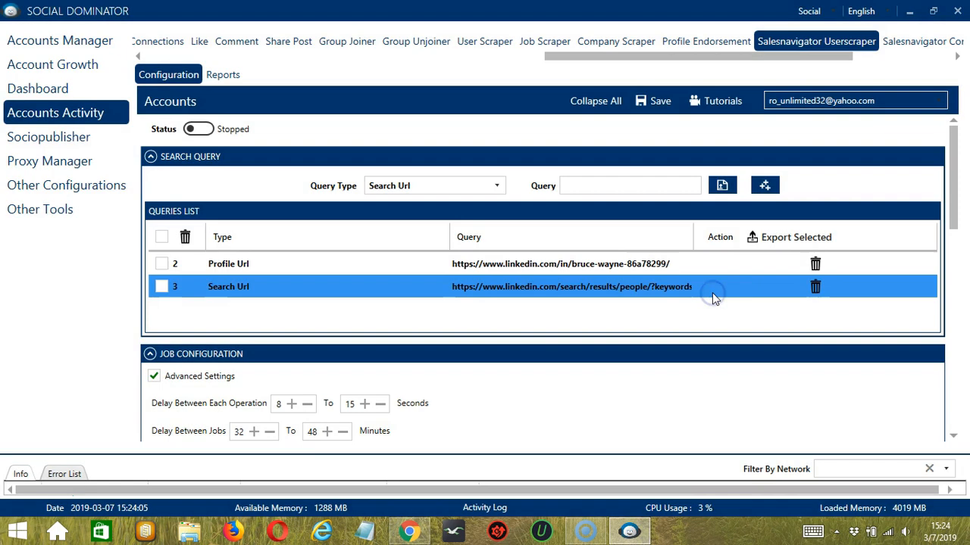
{"action": "left_click", "coordinate": [199, 130]}
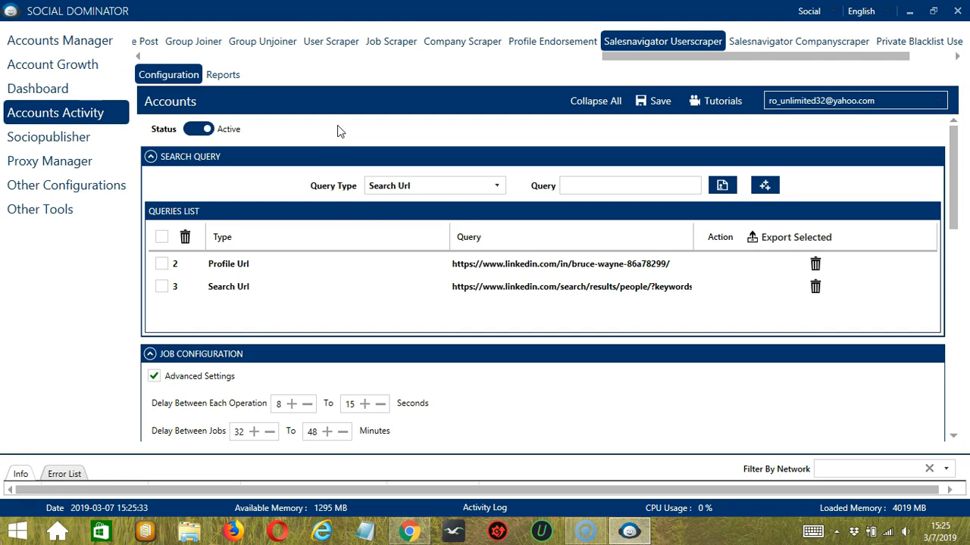
Switch the network from Social to LinkedIn and open the Salesnavigator user scraper campaign setup.
{"action": "left_click", "coordinate": [831, 16]}
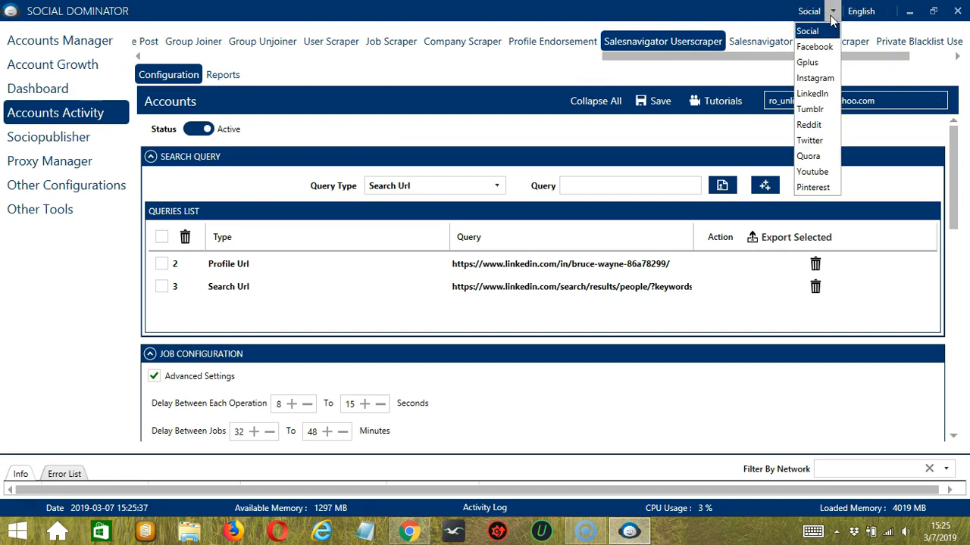
{"action": "left_click", "coordinate": [830, 94]}
{"action": "left_click", "coordinate": [435, 239]}
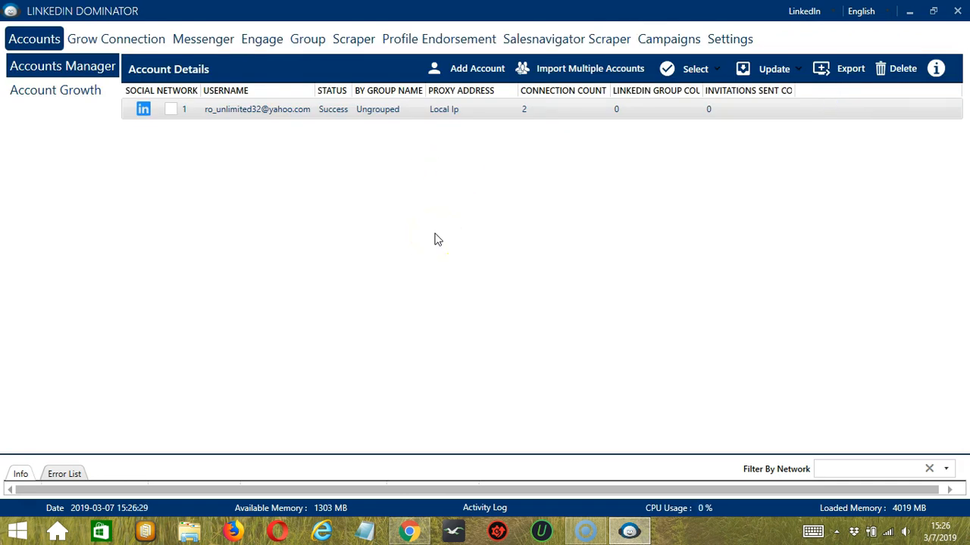
{"action": "left_click", "coordinate": [562, 45]}
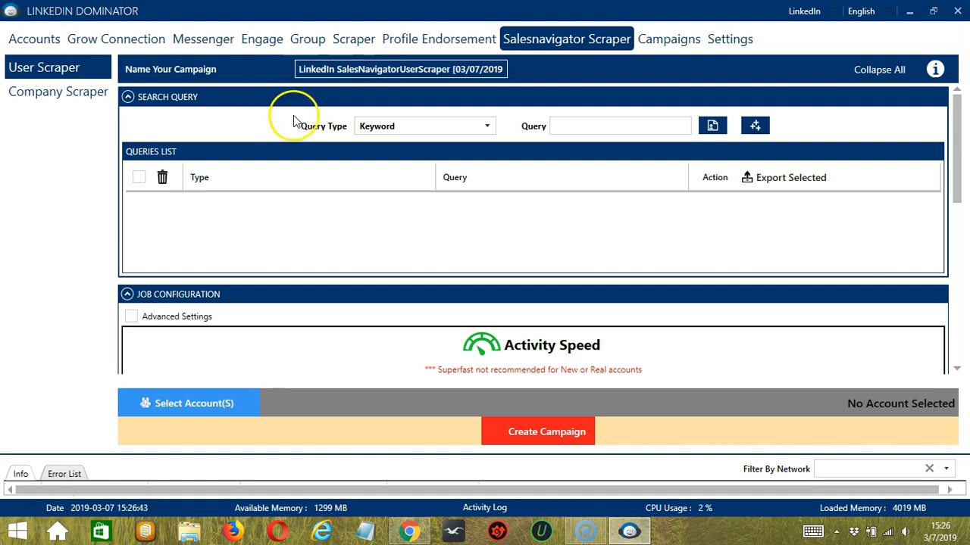
Add the keyword query "web developer" to the campaign's queries list.
{"action": "left_click", "coordinate": [580, 127]}
{"action": "type", "text": "web developer"}
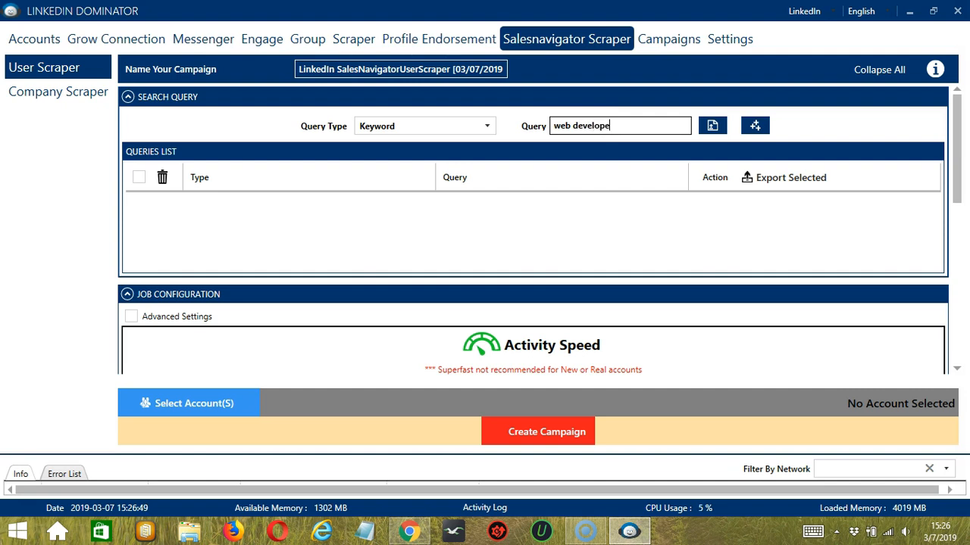
{"action": "left_click", "coordinate": [755, 126]}
Require a profile picture, 500+ connections, experience details and education details, and skip users on the Private Blacklist.
{"action": "scroll", "coordinate": [617, 182], "scroll_direction": "down", "scroll_amount": 3}
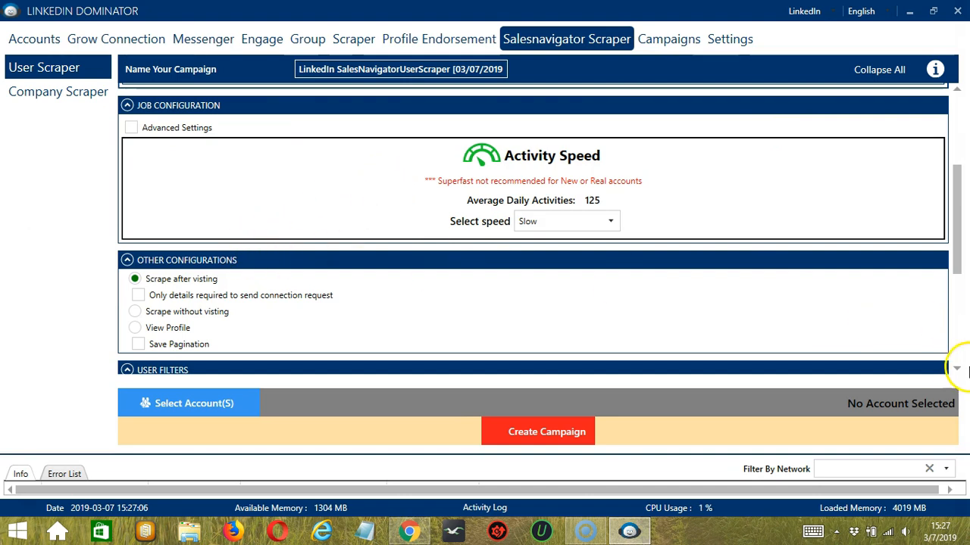
{"action": "left_click", "coordinate": [955, 368]}
{"action": "scroll", "coordinate": [956, 369], "scroll_direction": "down", "scroll_amount": 3}
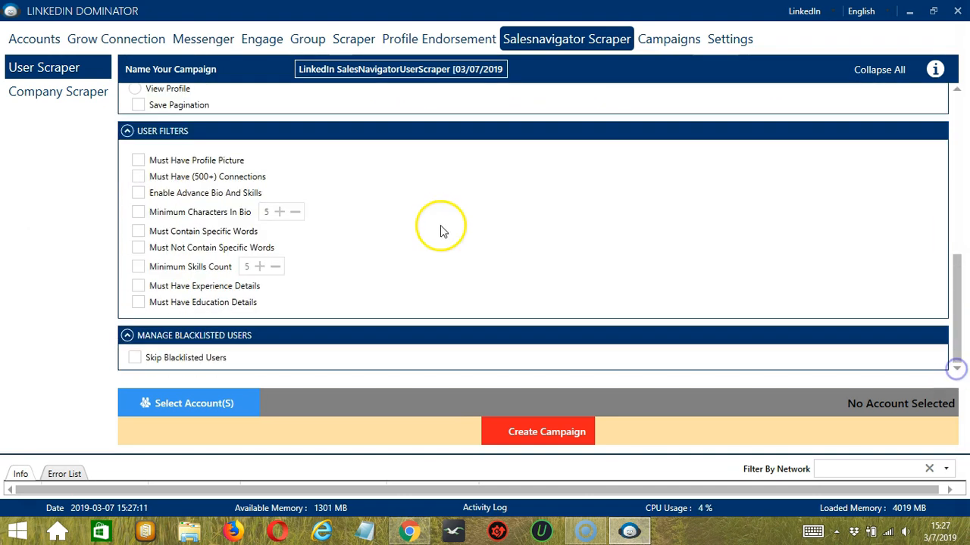
{"action": "left_click", "coordinate": [162, 161]}
{"action": "left_click", "coordinate": [175, 177]}
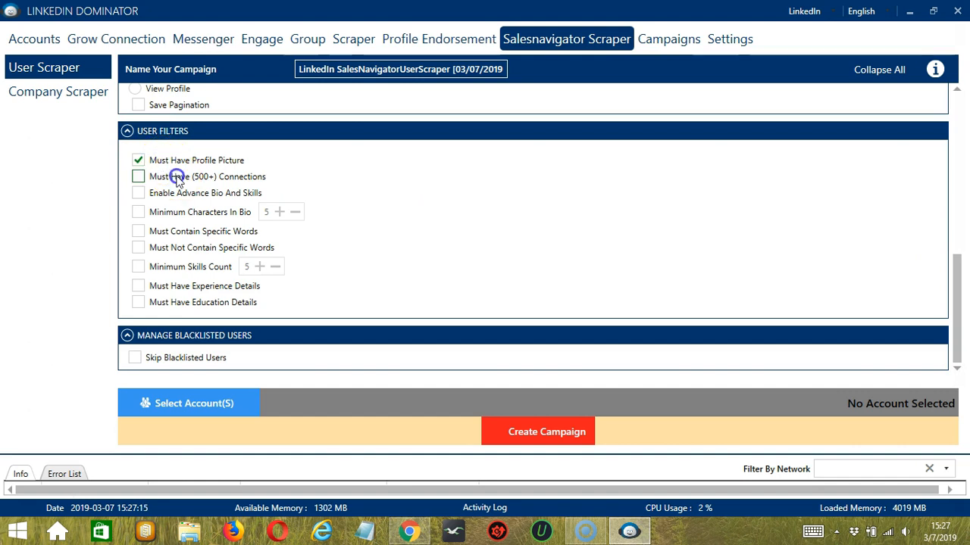
{"action": "left_click", "coordinate": [172, 286]}
{"action": "left_click", "coordinate": [183, 302]}
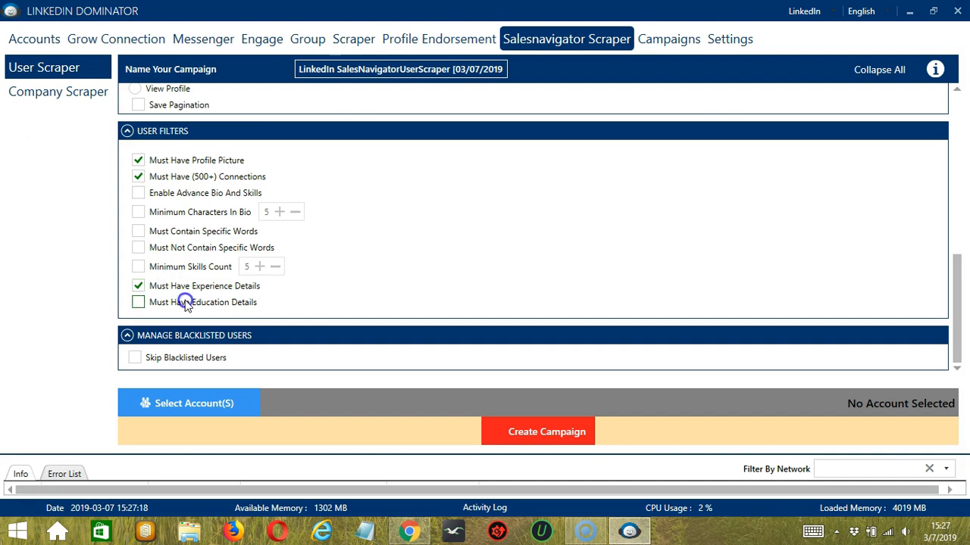
{"action": "left_click", "coordinate": [186, 361]}
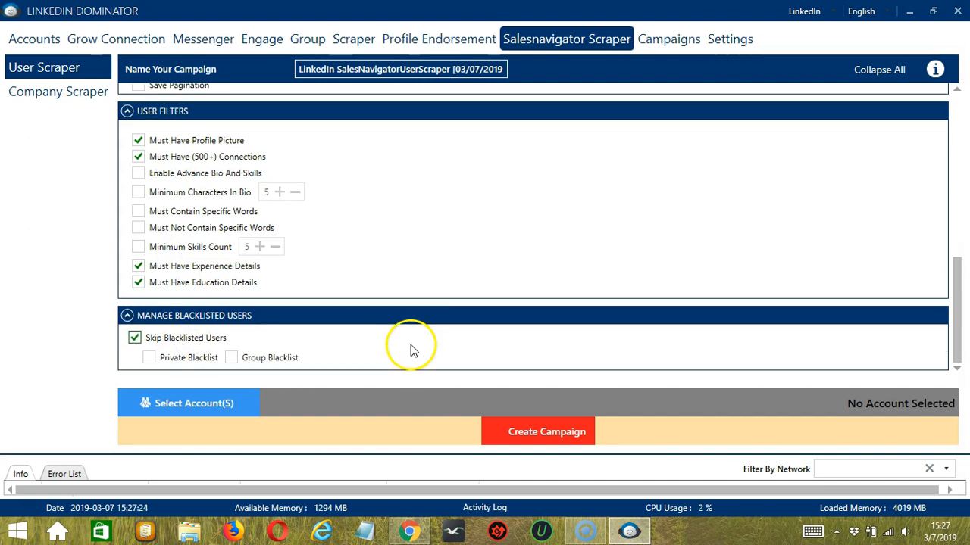
{"action": "left_click", "coordinate": [201, 360]}
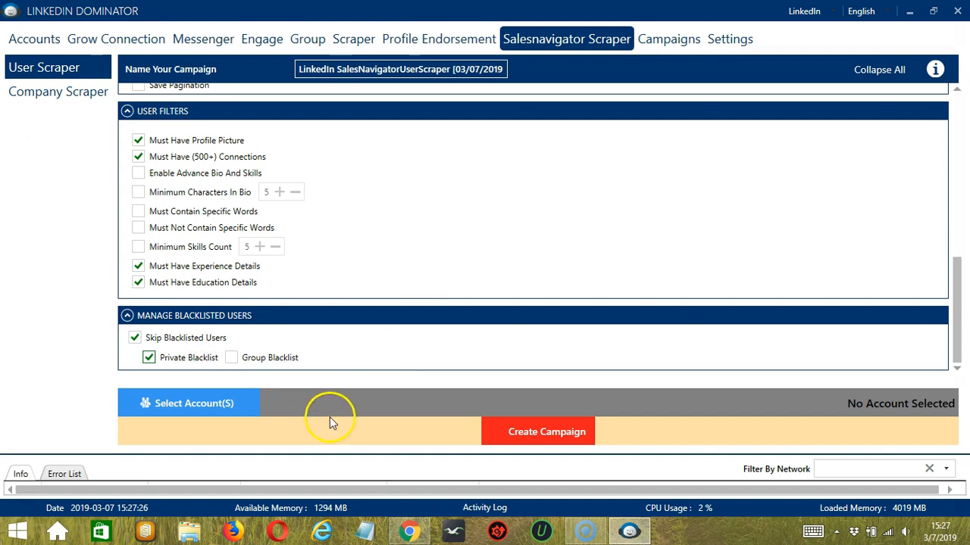
Assign the ungrouped LinkedIn account to the campaign and save the account selection.
{"action": "left_click", "coordinate": [250, 404]}
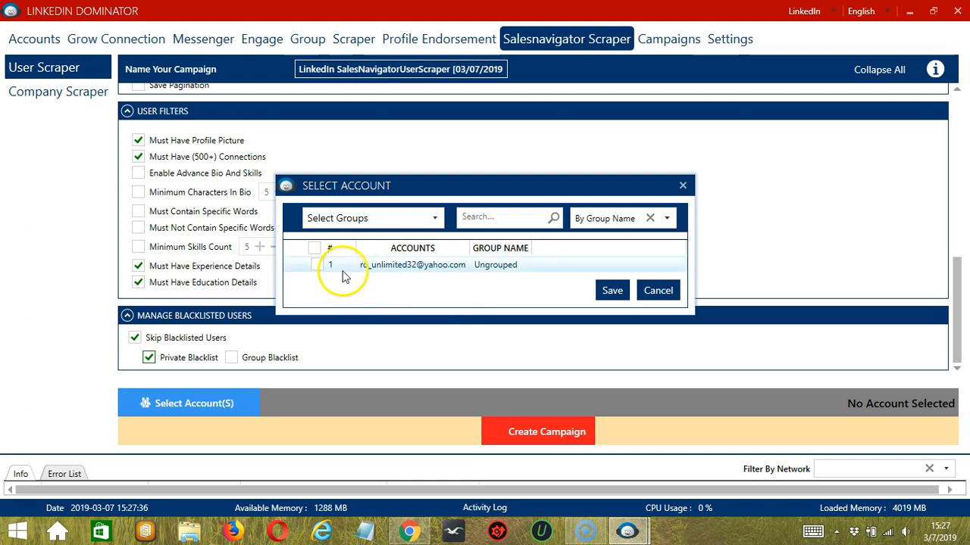
{"action": "left_click", "coordinate": [317, 265]}
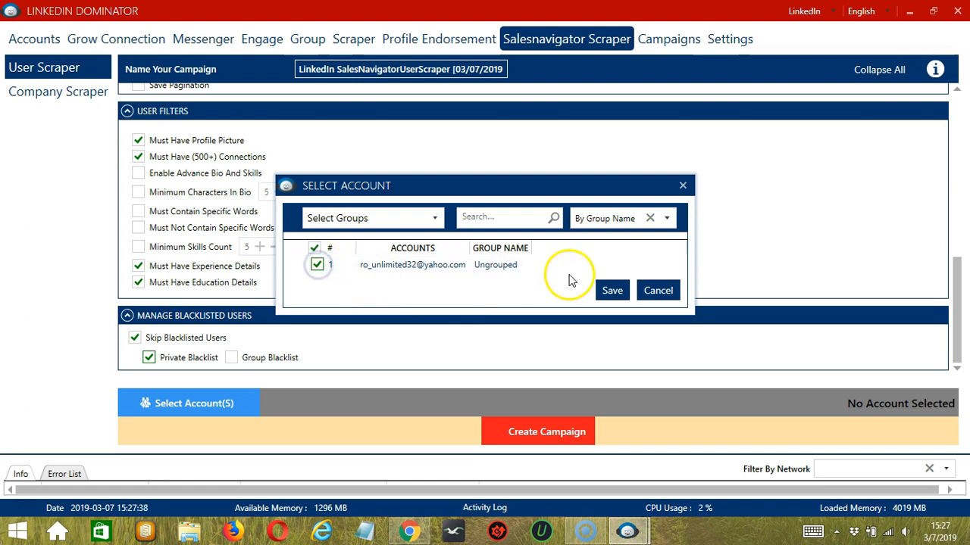
{"action": "left_click", "coordinate": [612, 290]}
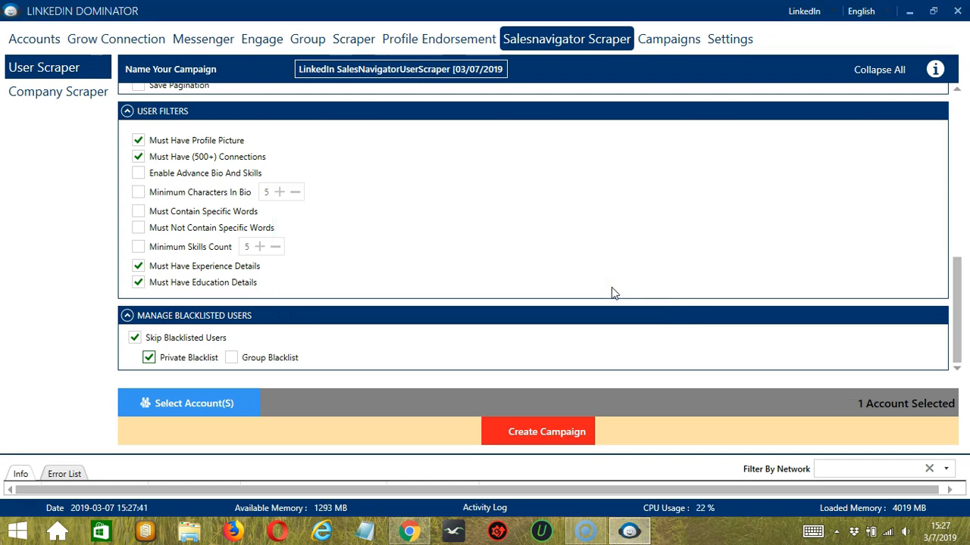
Create the campaign, selecting the account whose existing SalesNavigatorUserScraper settings are overridden and saving.
{"action": "left_click", "coordinate": [491, 433]}
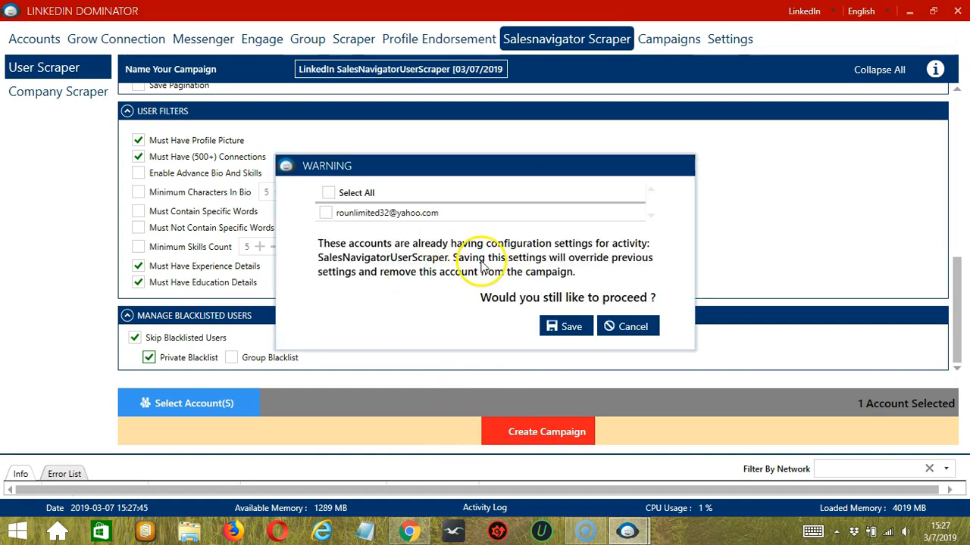
{"action": "left_click", "coordinate": [388, 215]}
{"action": "left_click", "coordinate": [388, 215]}
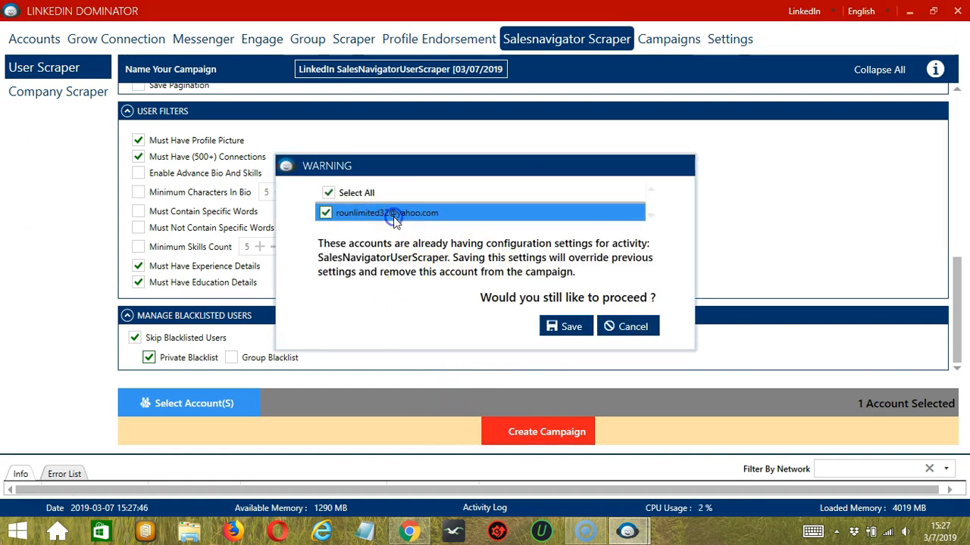
{"action": "left_click", "coordinate": [576, 328]}
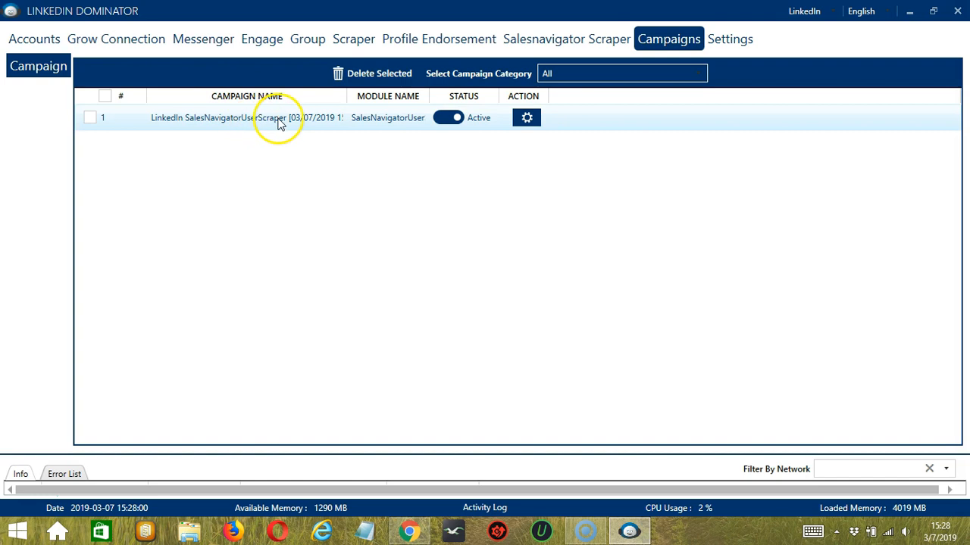
Pause the LinkedIn SalesNavigatorUserScraper campaign and open its report.
{"action": "left_click", "coordinate": [452, 119]}
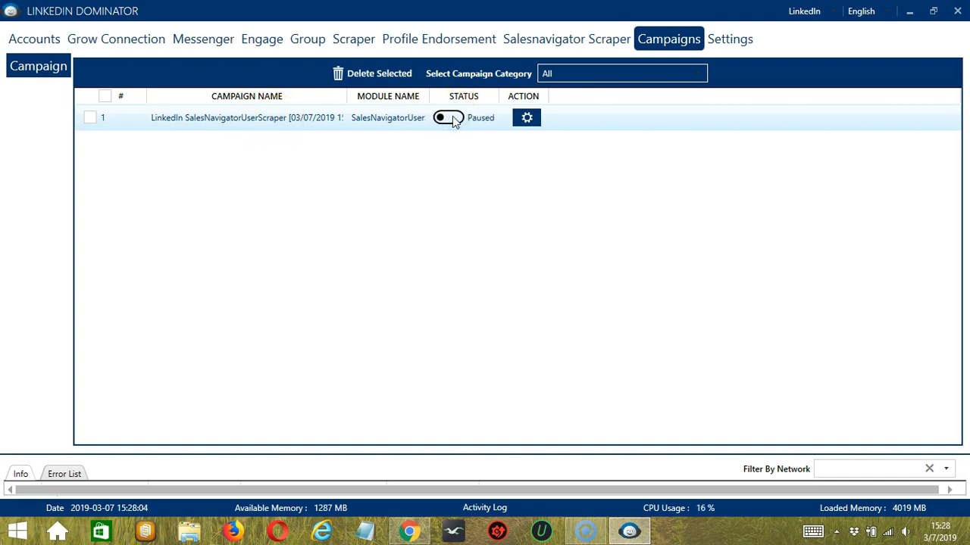
{"action": "left_click", "coordinate": [535, 123]}
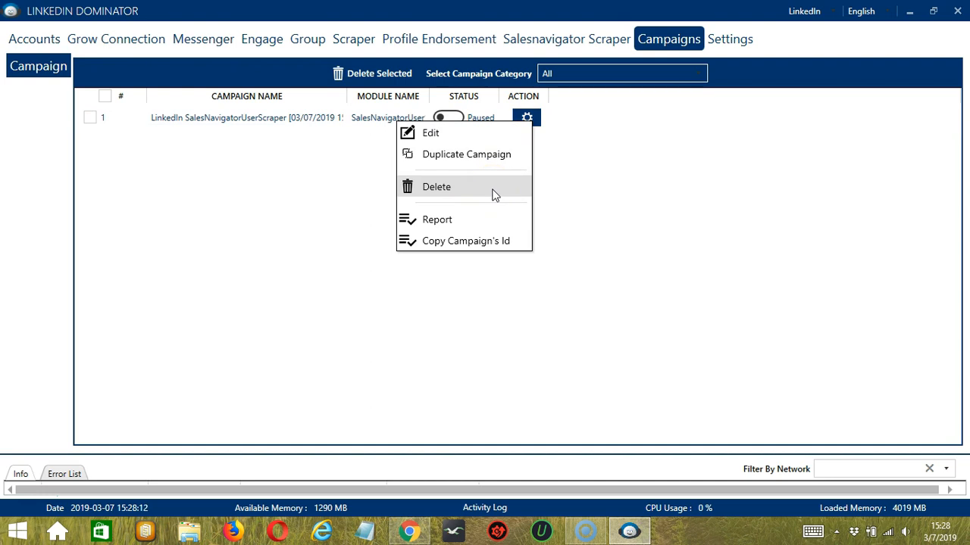
{"action": "left_click", "coordinate": [485, 225]}
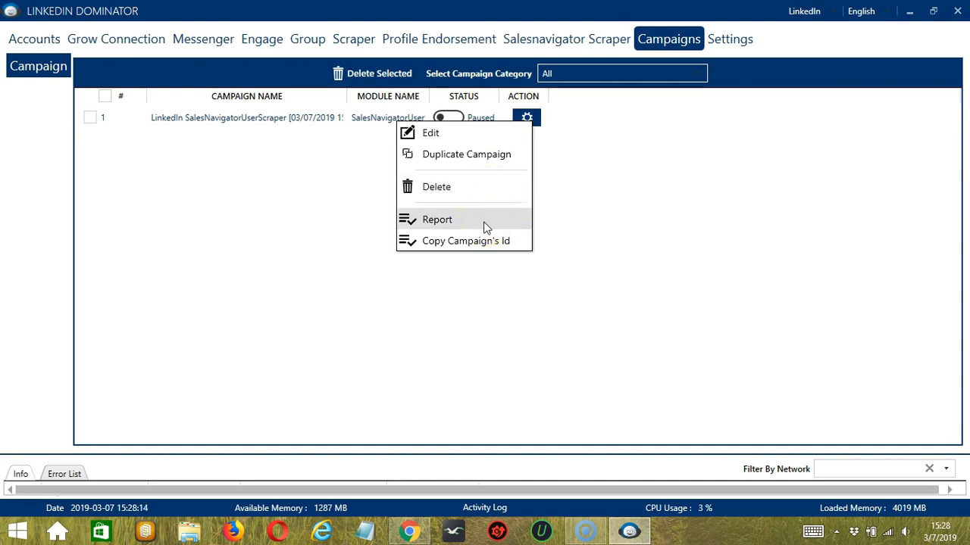